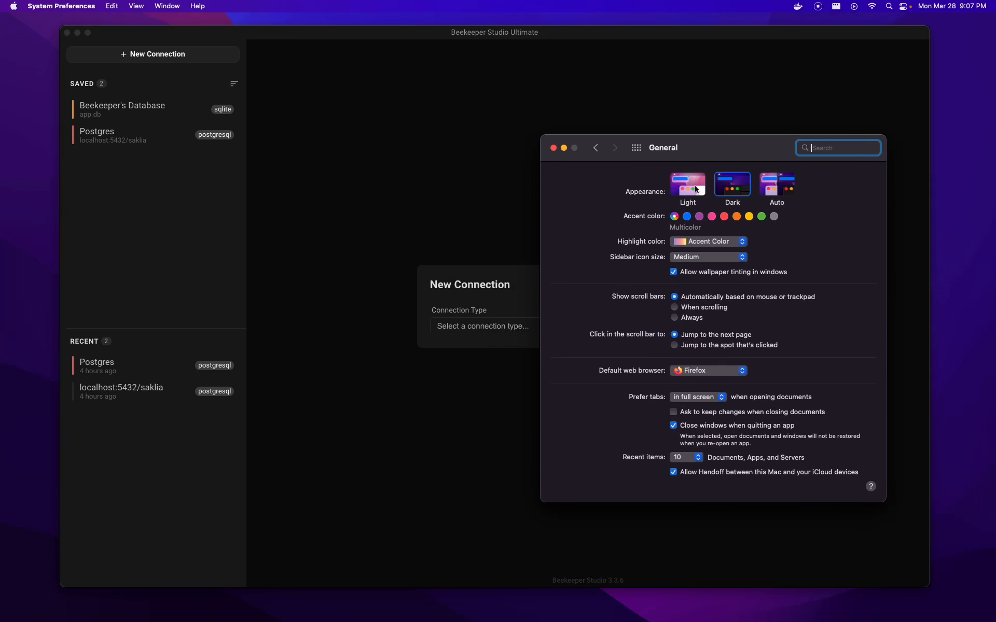
- Switch the system appearance to Light and back to Dark twice, then close System Preferences
click(691, 190)
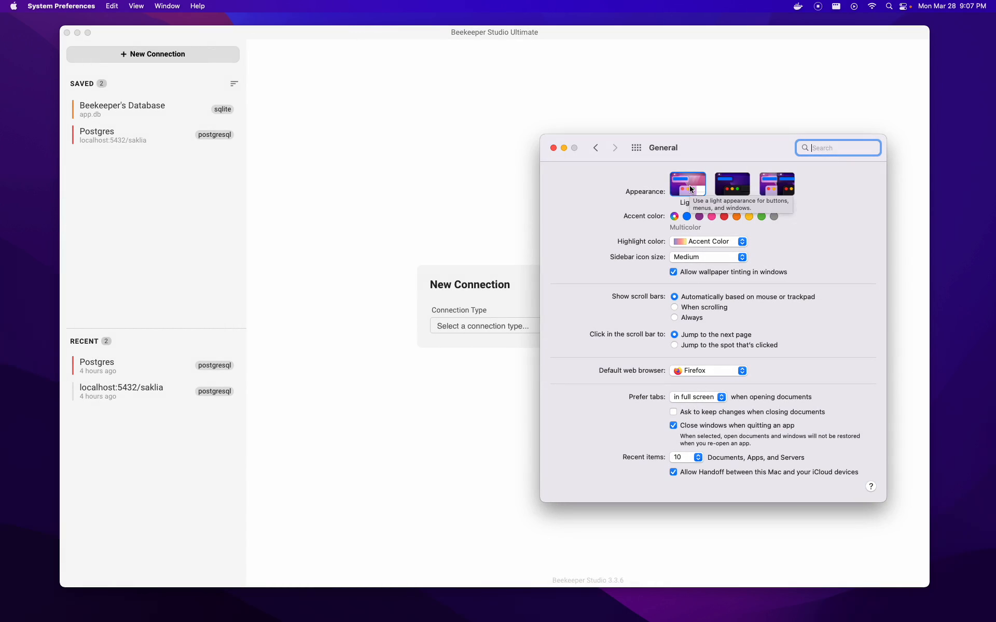
click(729, 188)
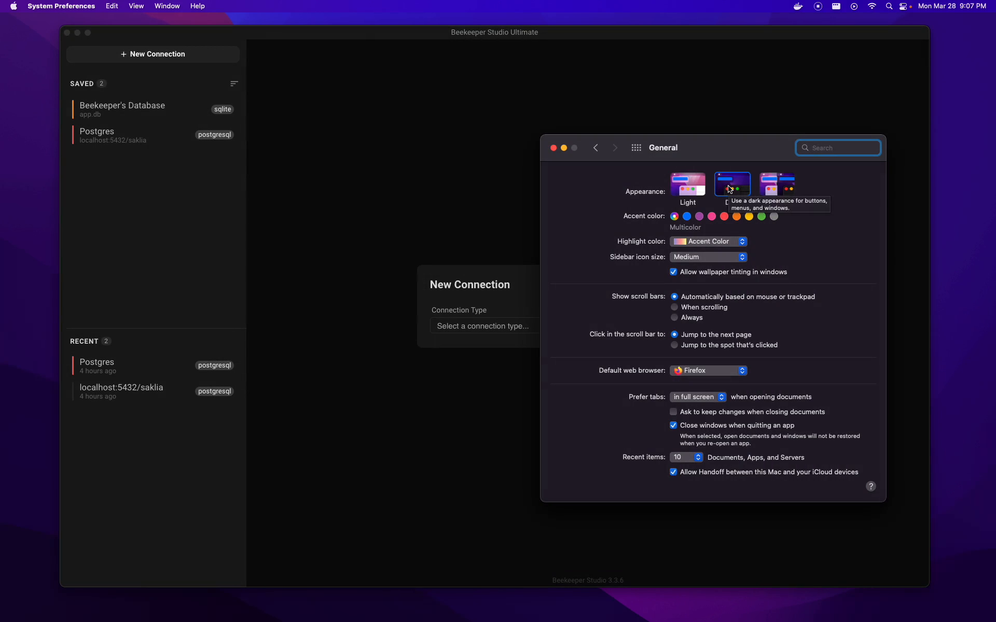
click(688, 185)
click(730, 188)
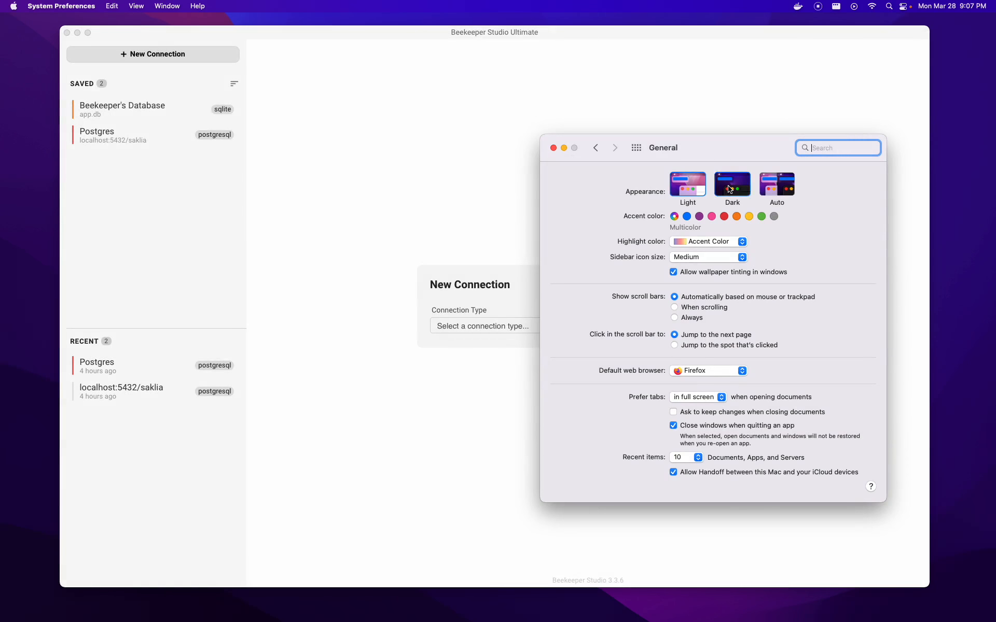
click(554, 148)
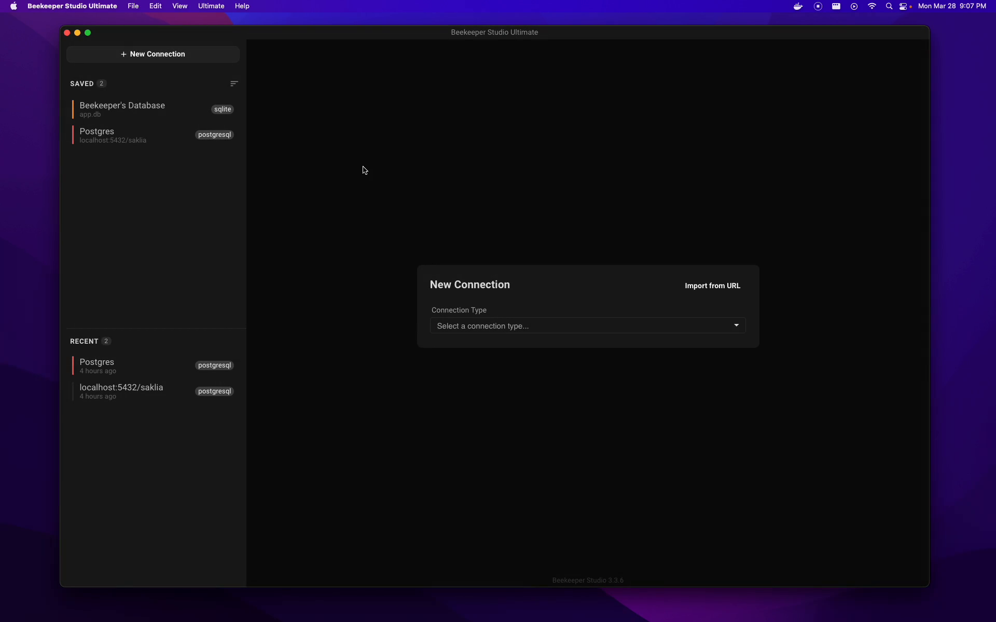
- Open the saved Postgres connection, run the actor and film queries, and enlarge the results area
double_click(141, 141)
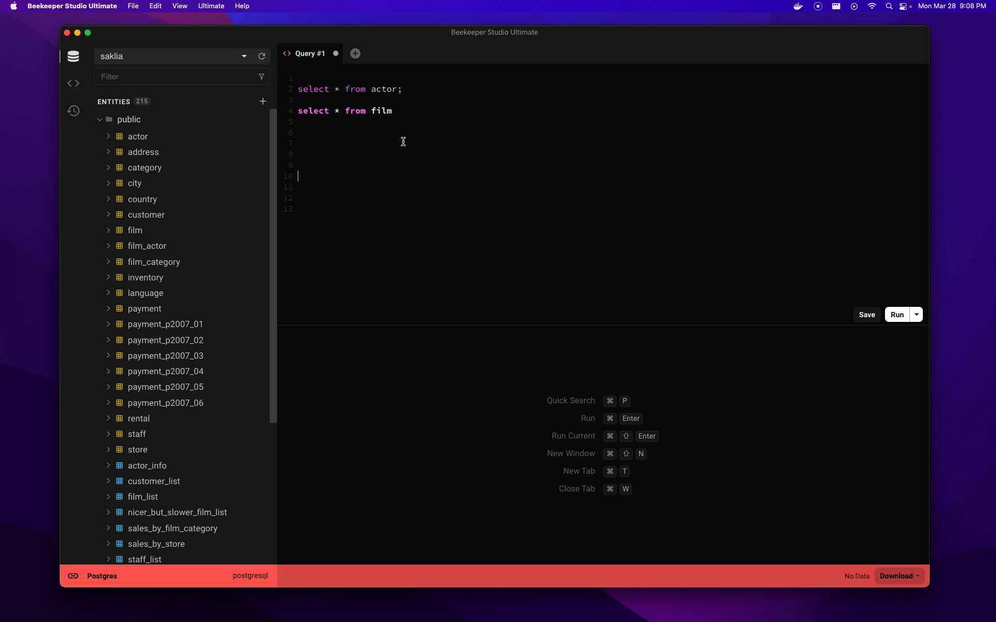
click(424, 88)
key(super+Return)
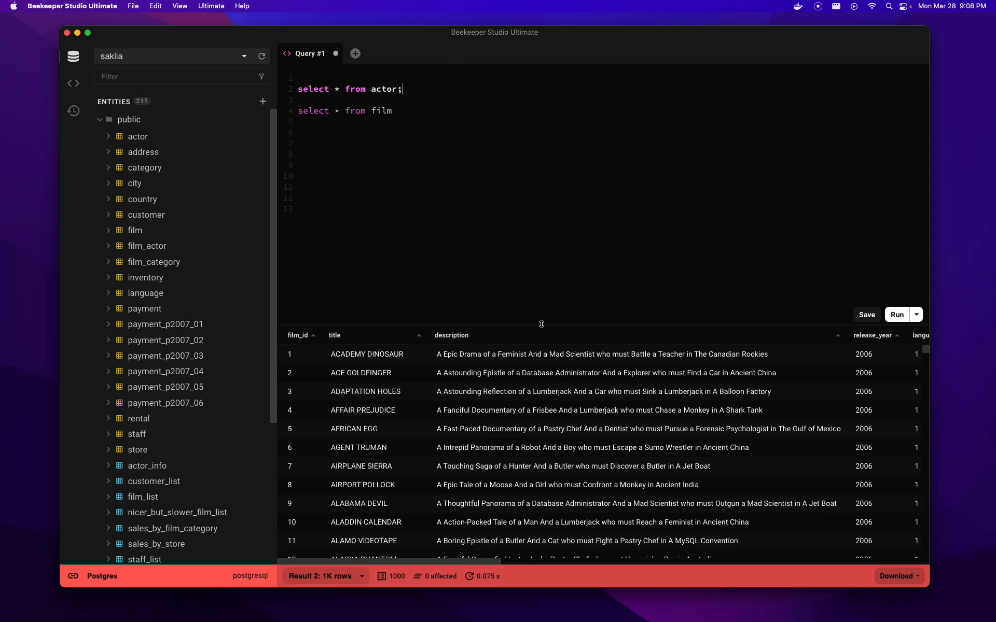
drag(538, 323, 540, 252)
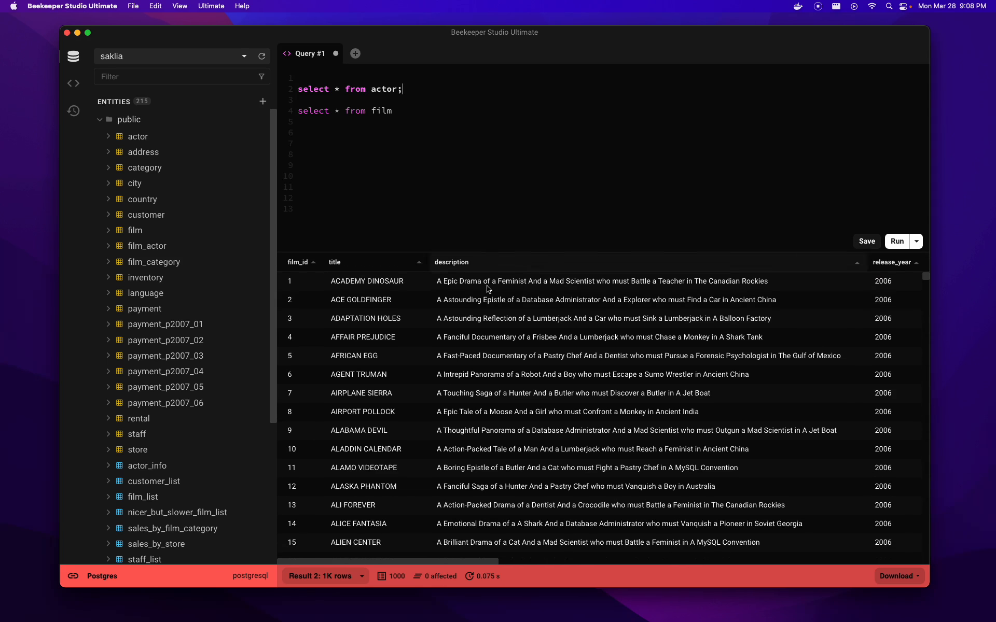
- Misspell the film table as 'filmu' and run it to get the relation-does-not-exist error
click(451, 179)
click(431, 115)
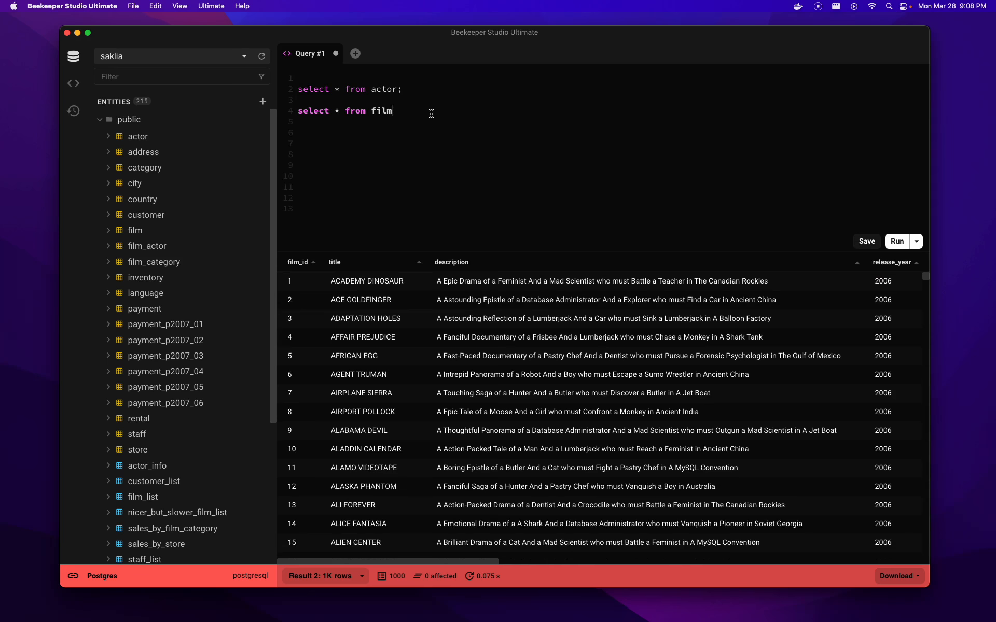
text(u)
key(super+Return)
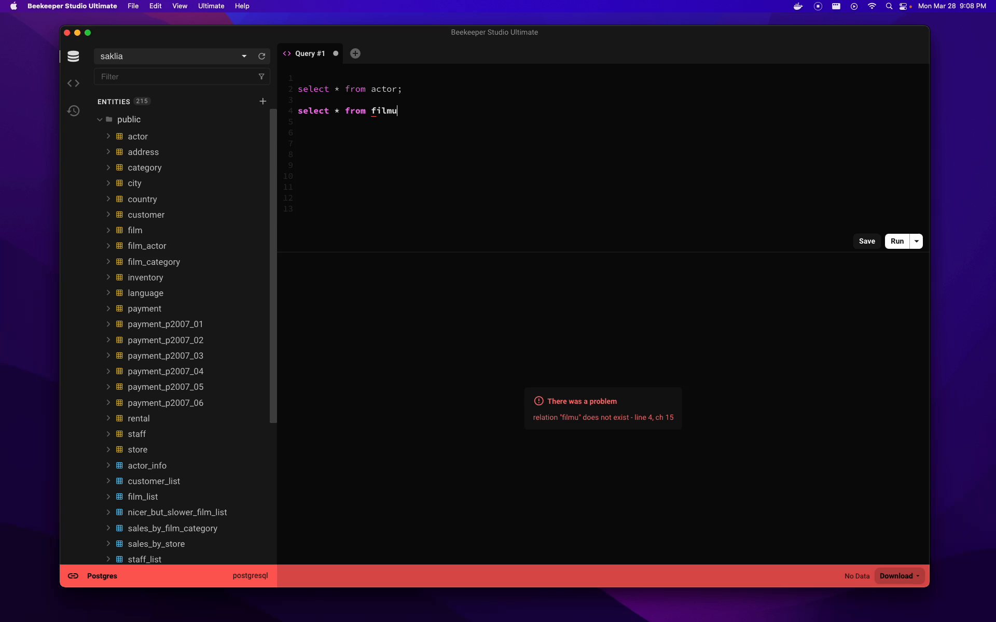
drag(372, 110, 397, 111)
click(403, 114)
- Change 'filmu' back to 'film' and rerun the query to get 1,000 film rows
drag(429, 113, 302, 81)
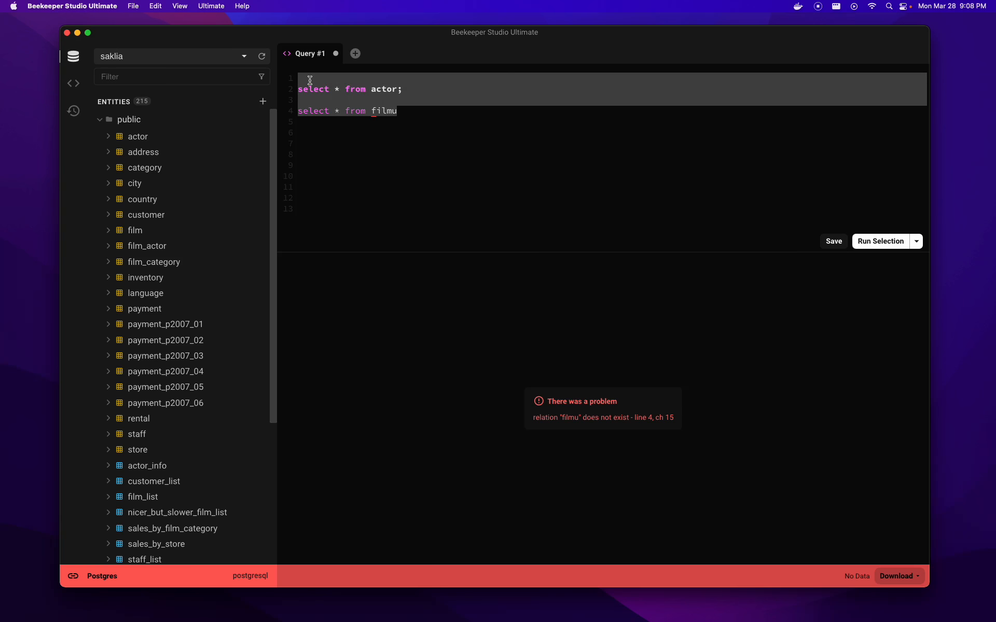
click(398, 111)
drag(397, 111, 340, 78)
click(339, 77)
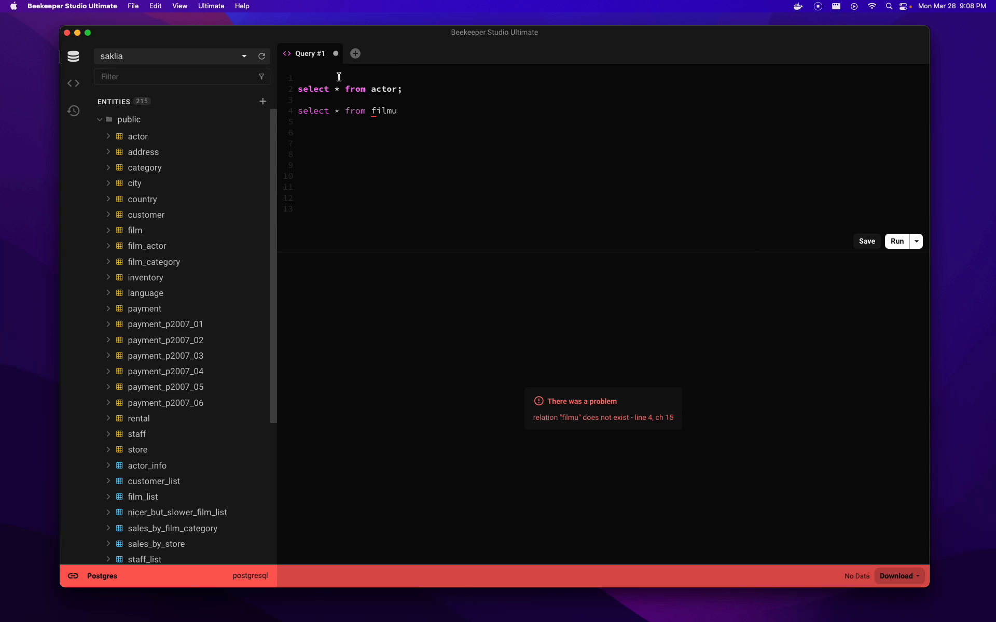
click(411, 111)
key(BackSpace)
key(super+Return)
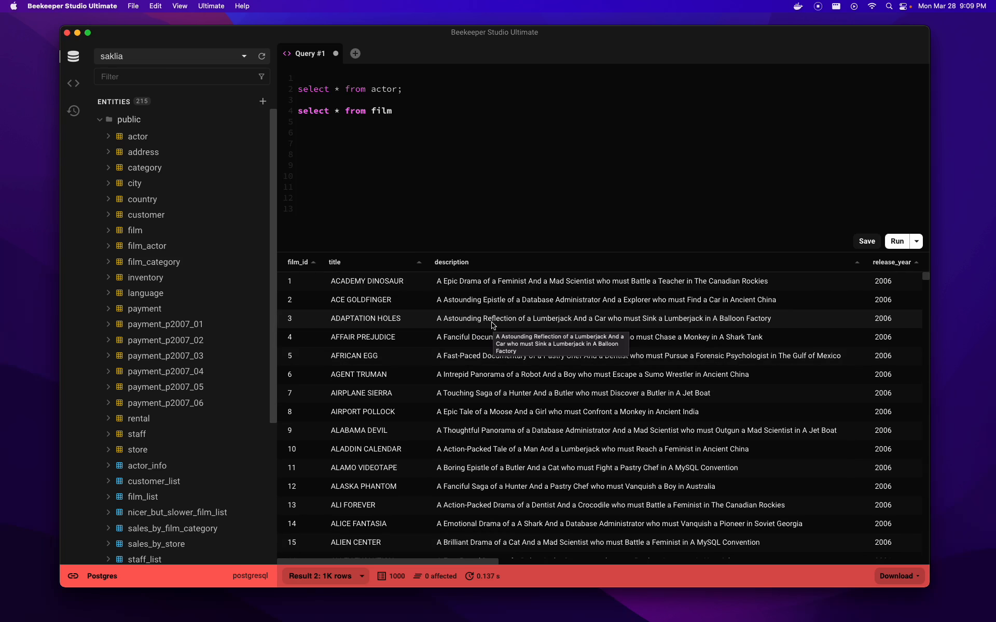
- Copy the ADAPTATION HOLES film row (row 3) from the results grid
right_click(546, 320)
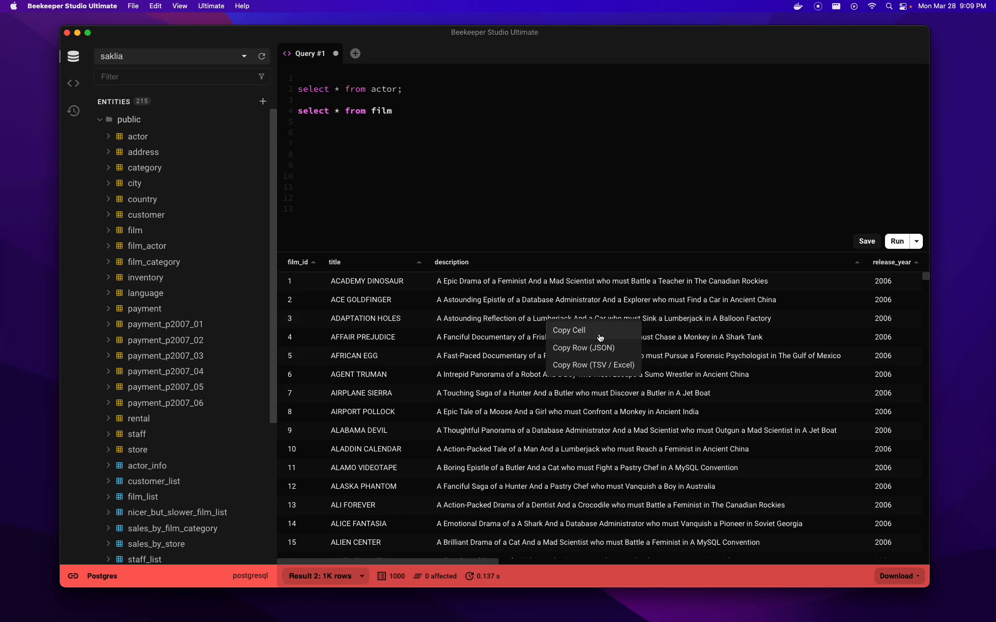
click(618, 366)
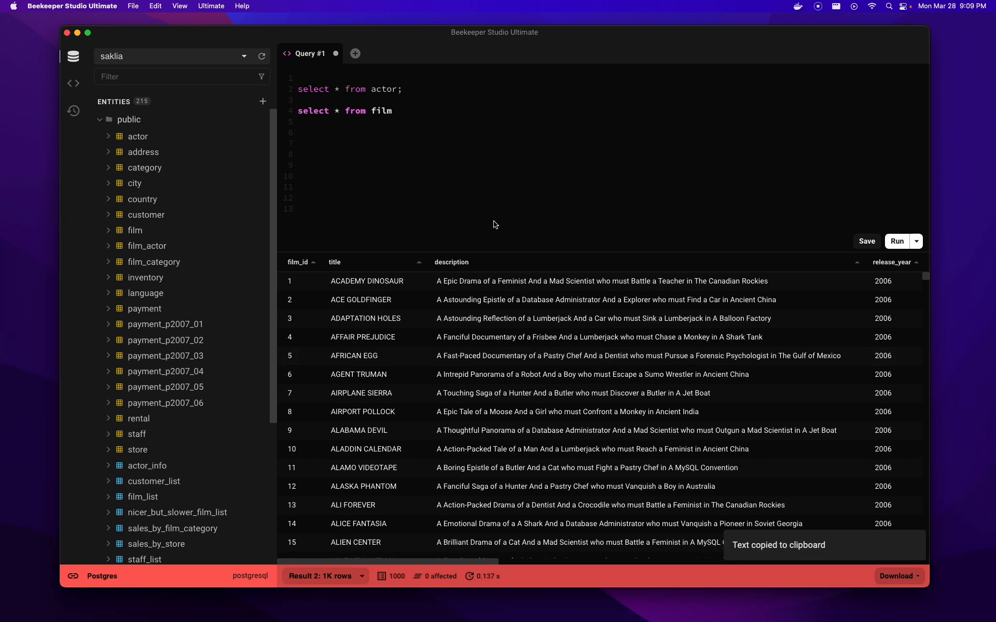
key(super+Tab)
key(super+Tab)
- Paste the ADAPTATION HOLES row into cell A3 of the Google Sheets spreadsheet and check its values
click(258, 245)
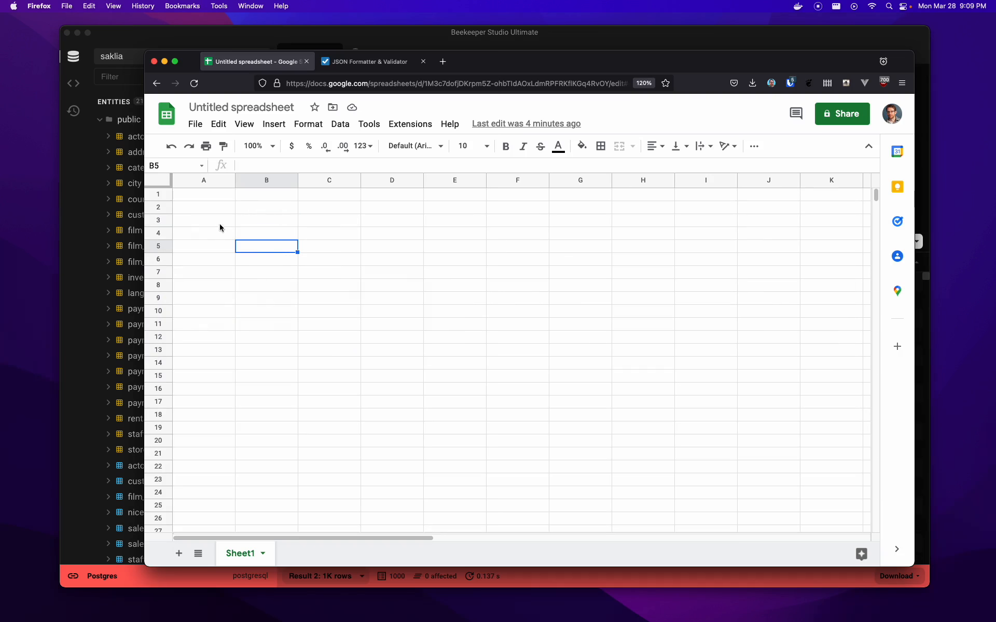
click(217, 222)
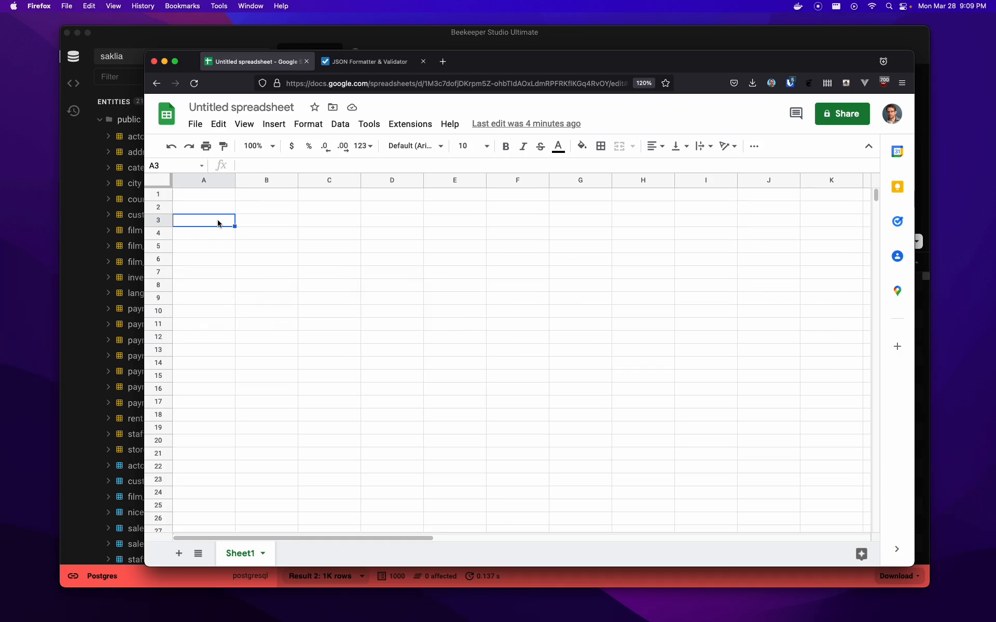
key(super+v)
click(333, 263)
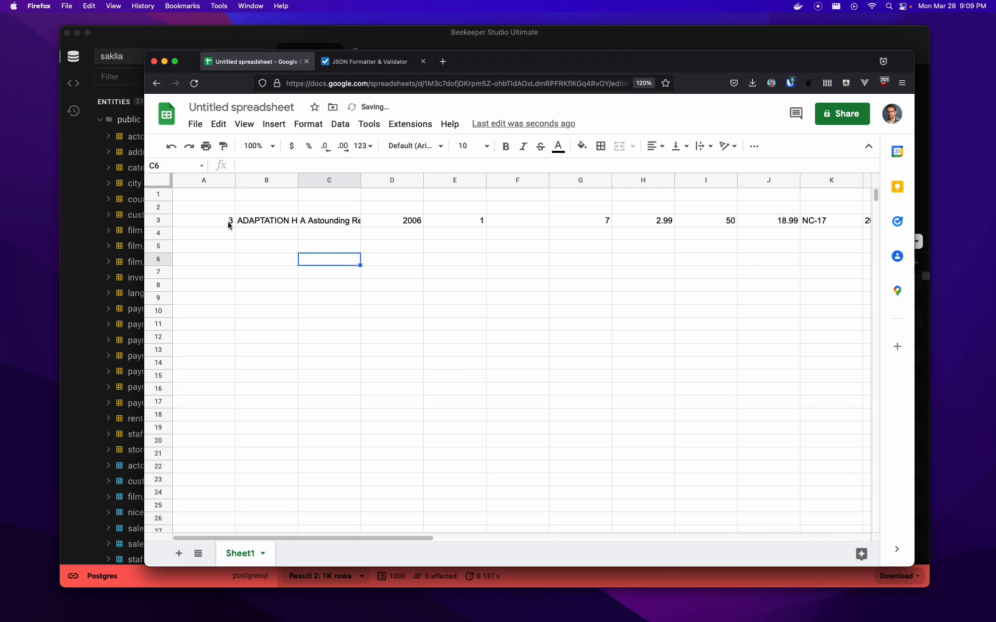
click(228, 223)
key(super+Right)
key(super+Right)
key(super+Right)
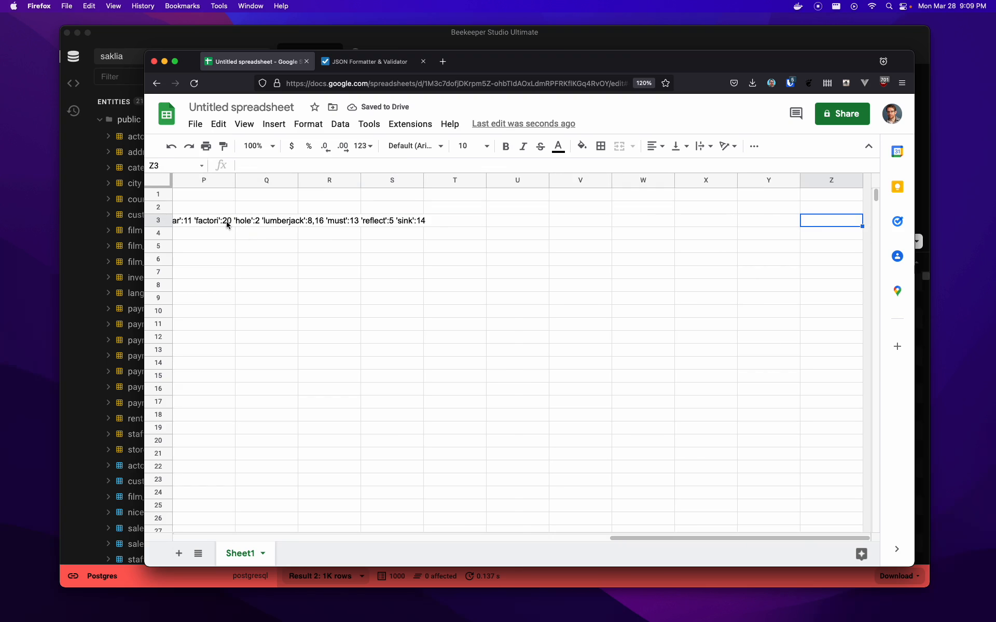
key(super+Left)
key(super+Left)
key(super+Left)
key(super+Left)
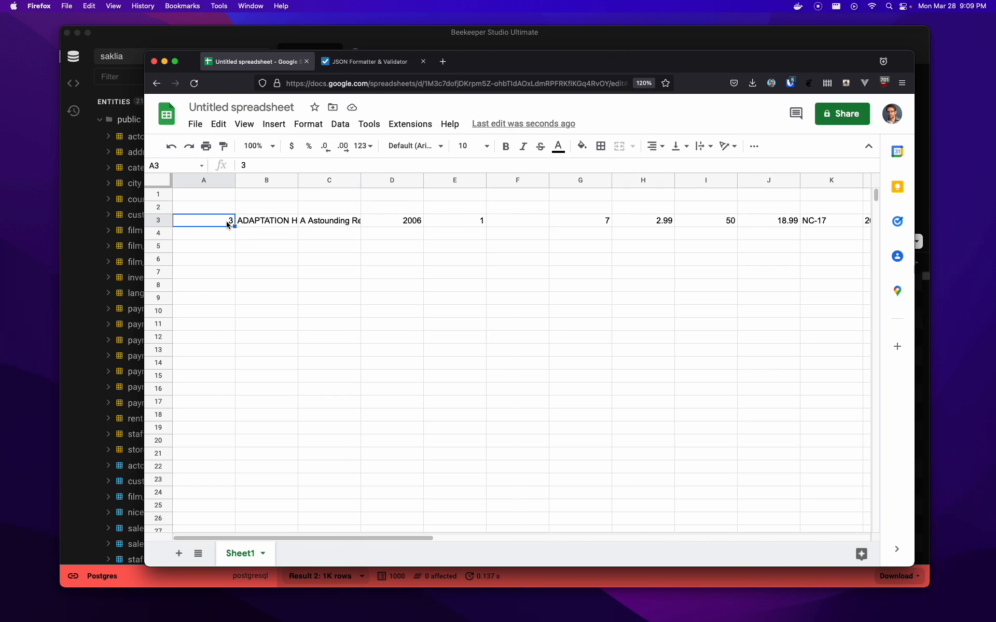
click(239, 243)
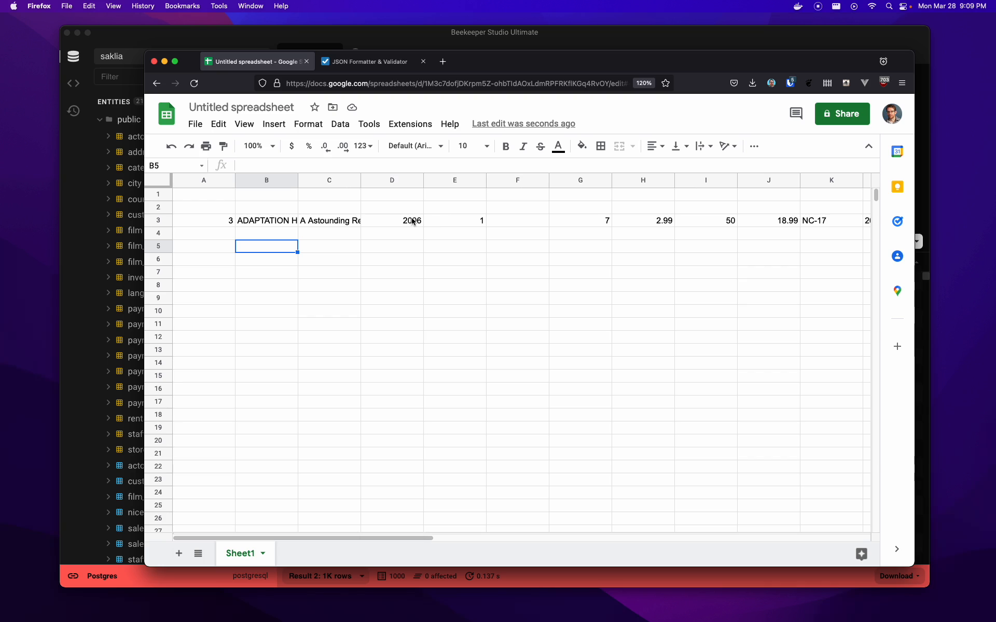
- Copy the whole film result to the clipboard with Download > Copy to Clipboard
click(467, 39)
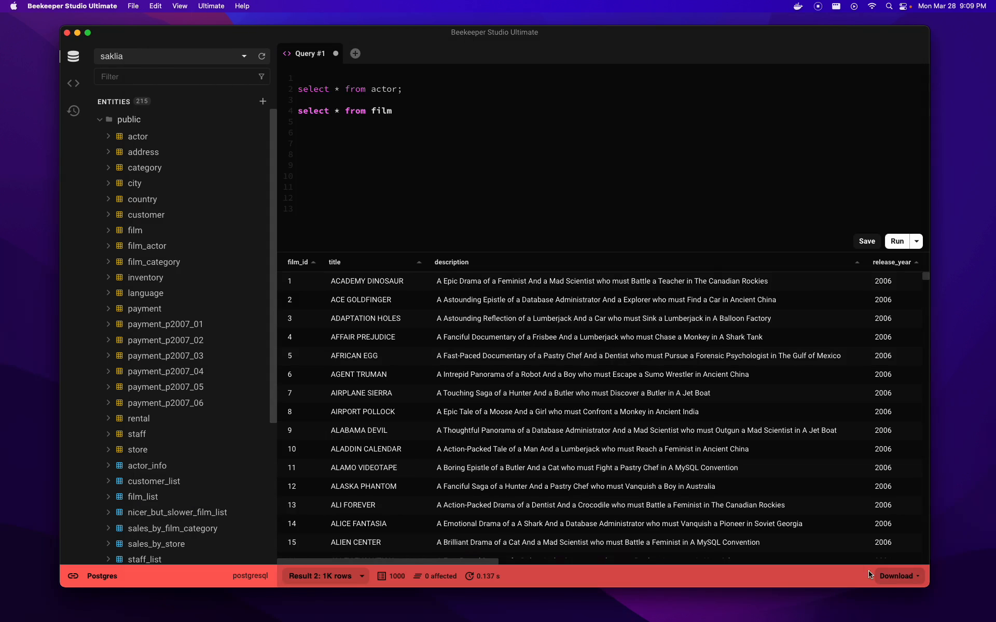
click(891, 576)
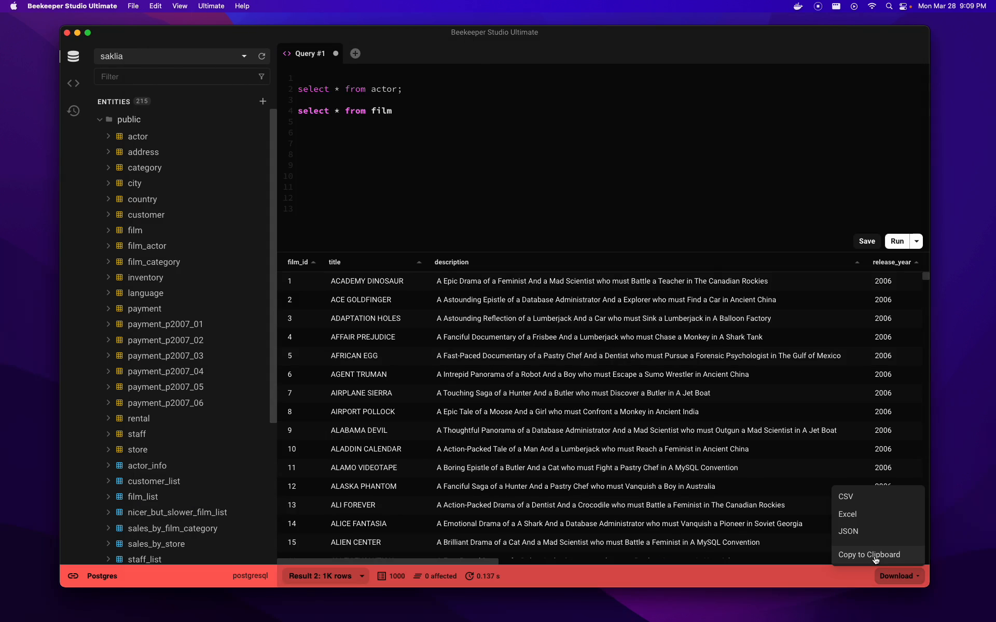
click(875, 555)
key(super+Tab)
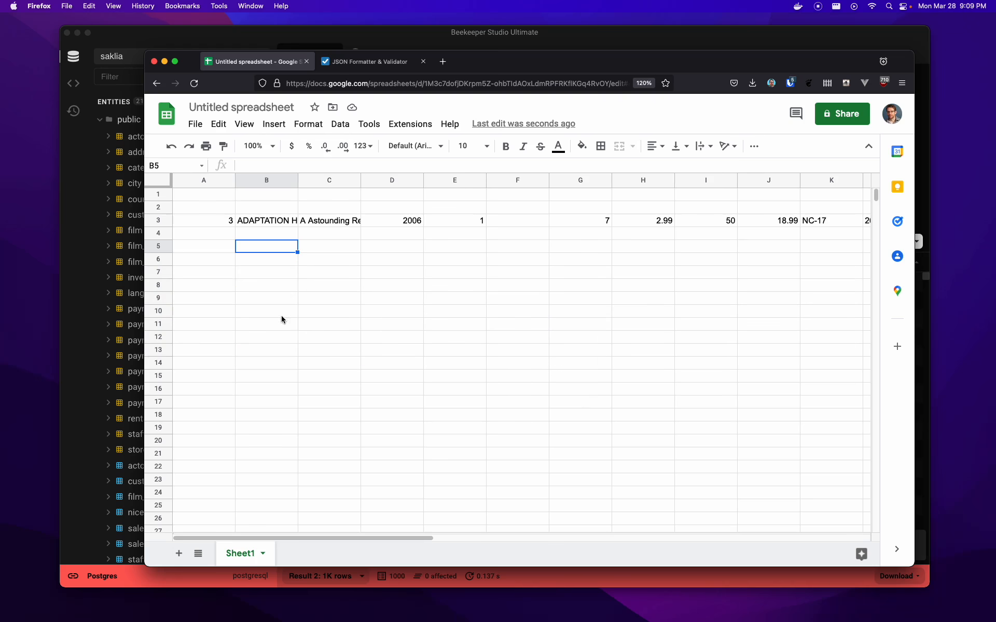
click(210, 273)
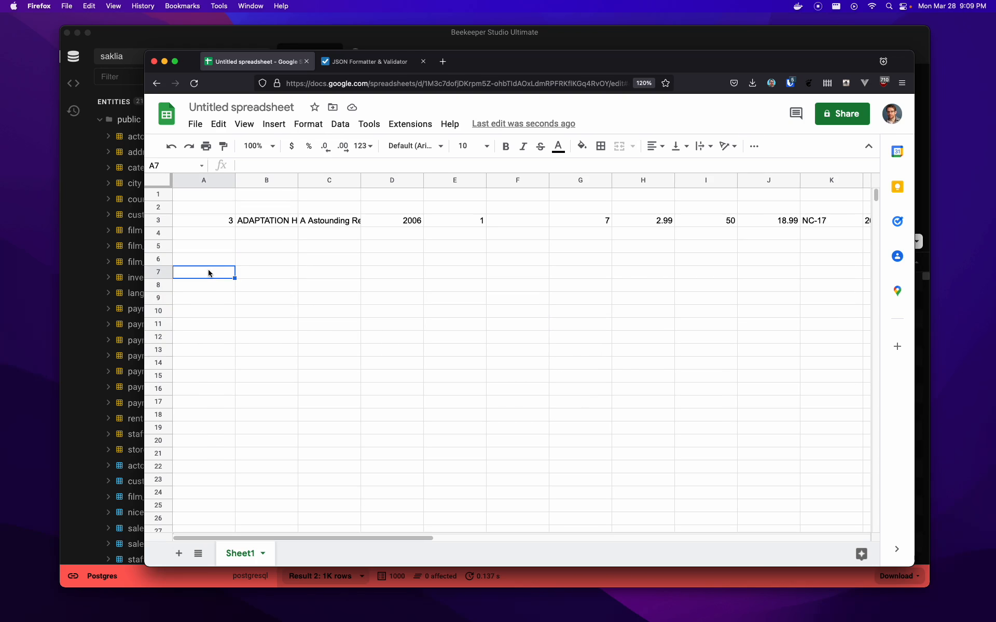
- Paste the full film table, headers included, starting at cell A7
key(super+v)
click(353, 308)
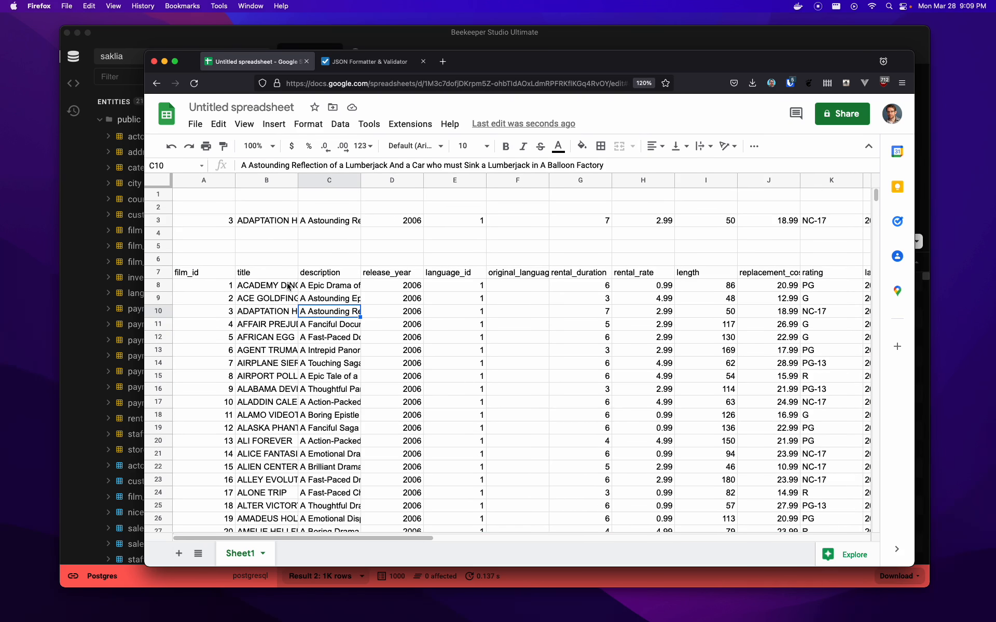
key(super+Tab)
right_click(562, 354)
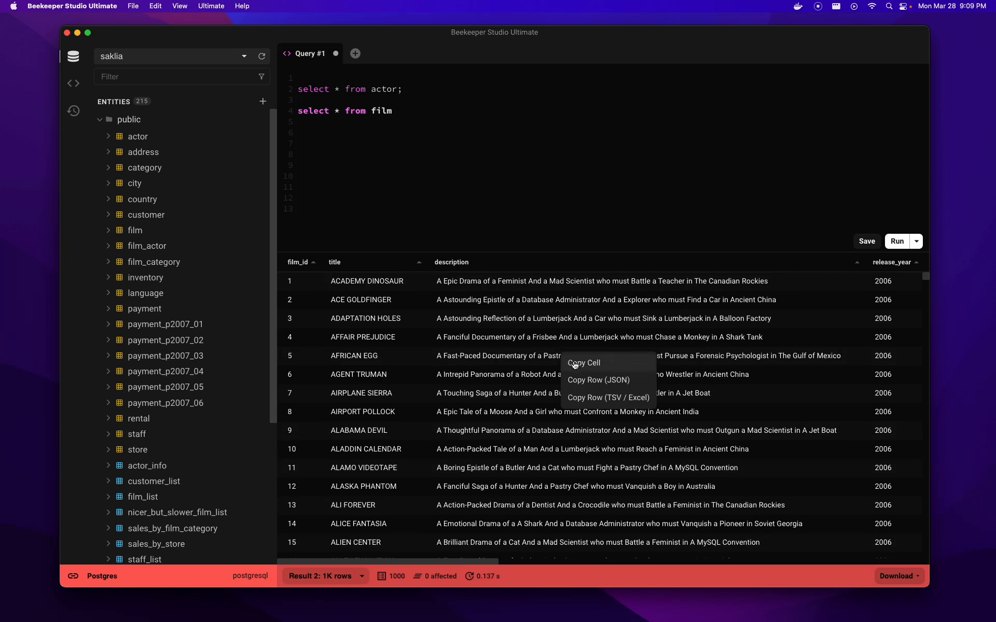
- Copy the AFRICAN EGG row as JSON and validate it in JSON Formatter as RFC 8259
click(620, 381)
key(super+Tab)
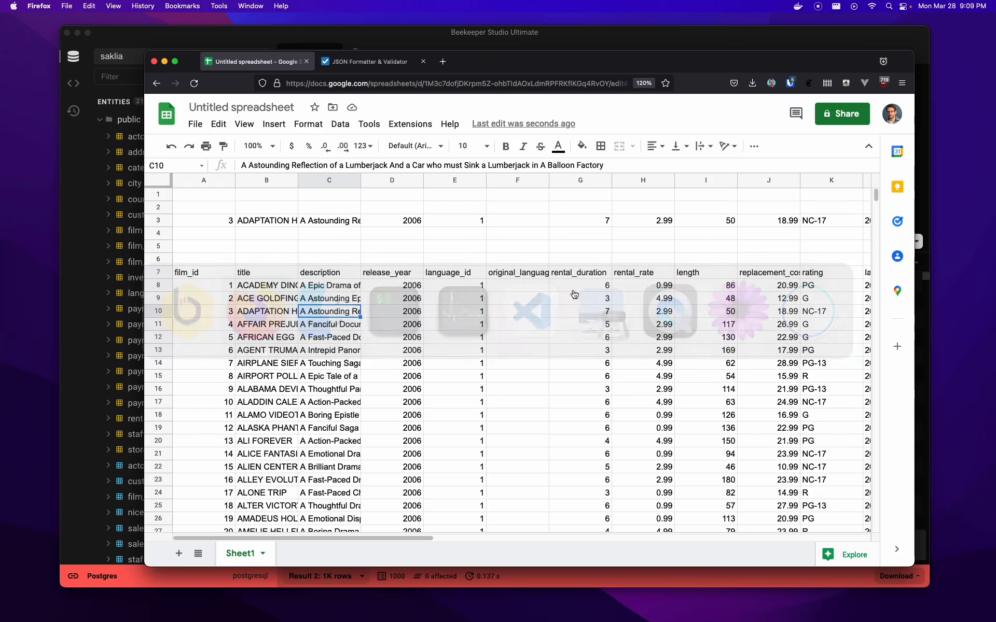
click(394, 61)
key(super+v)
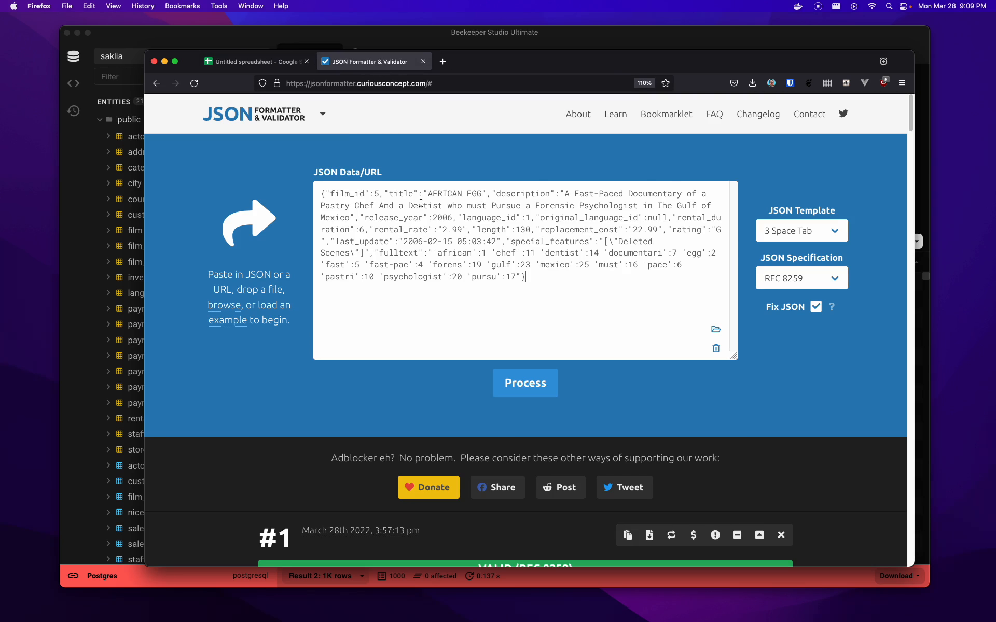
click(534, 374)
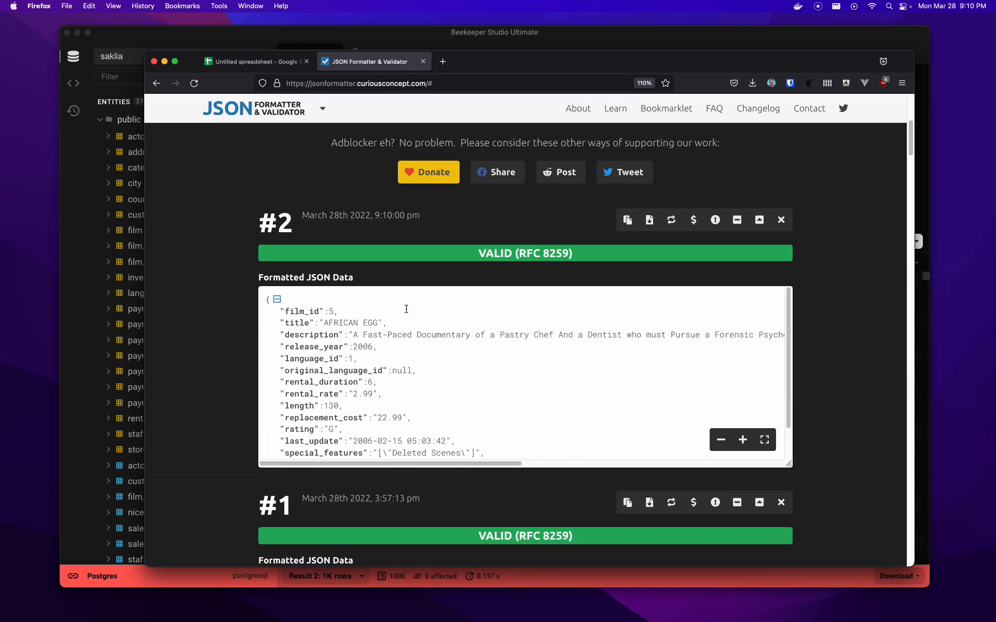
scroll(346, 341, down, 5)
scroll(300, 240, up, 3)
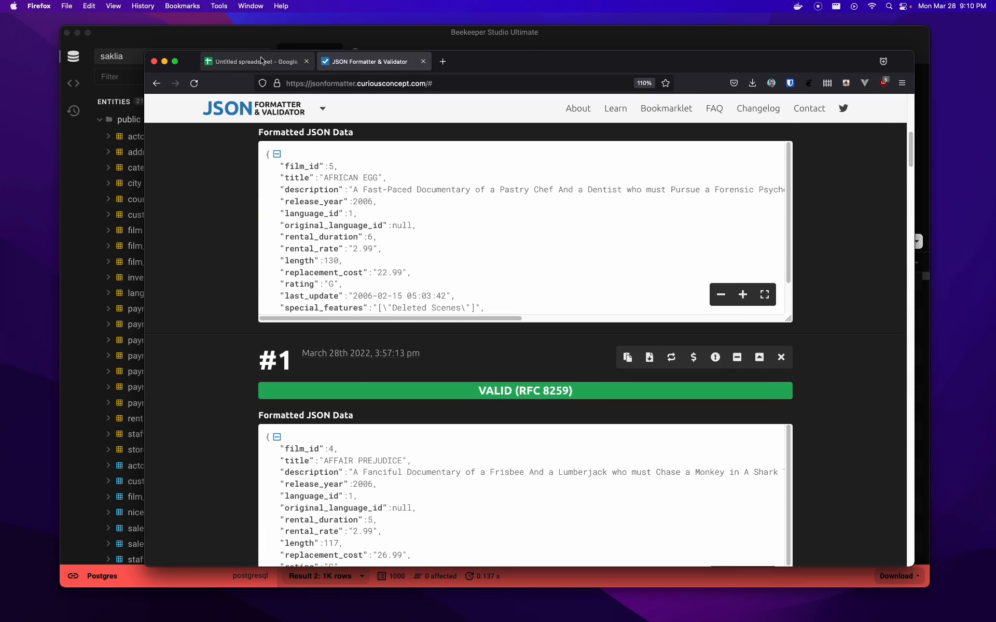
click(282, 36)
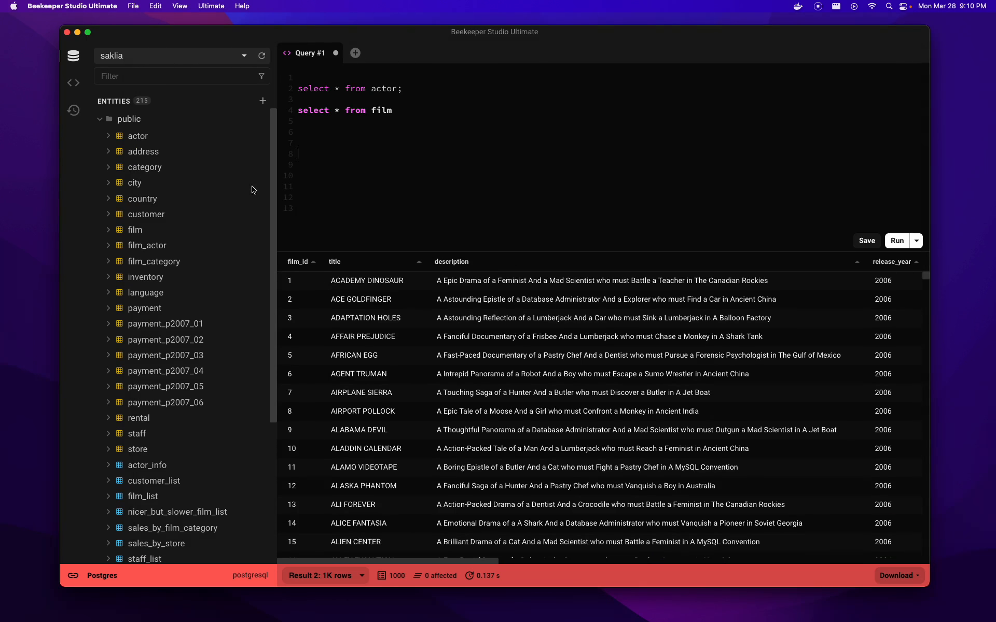
- Open the film table in its own tab and expand row 11's description to read it
click(159, 229)
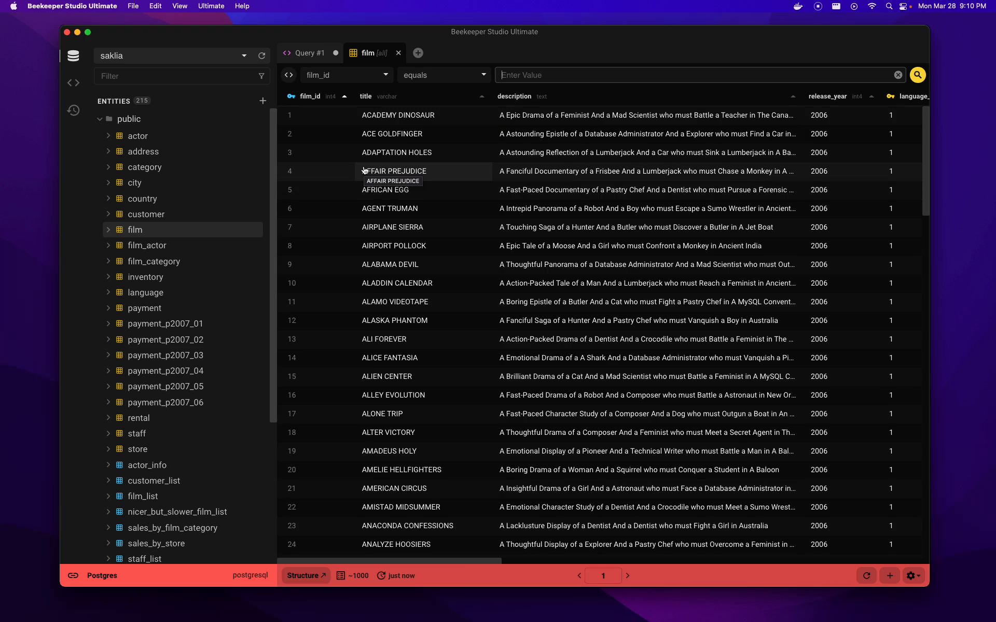
click(310, 53)
click(363, 54)
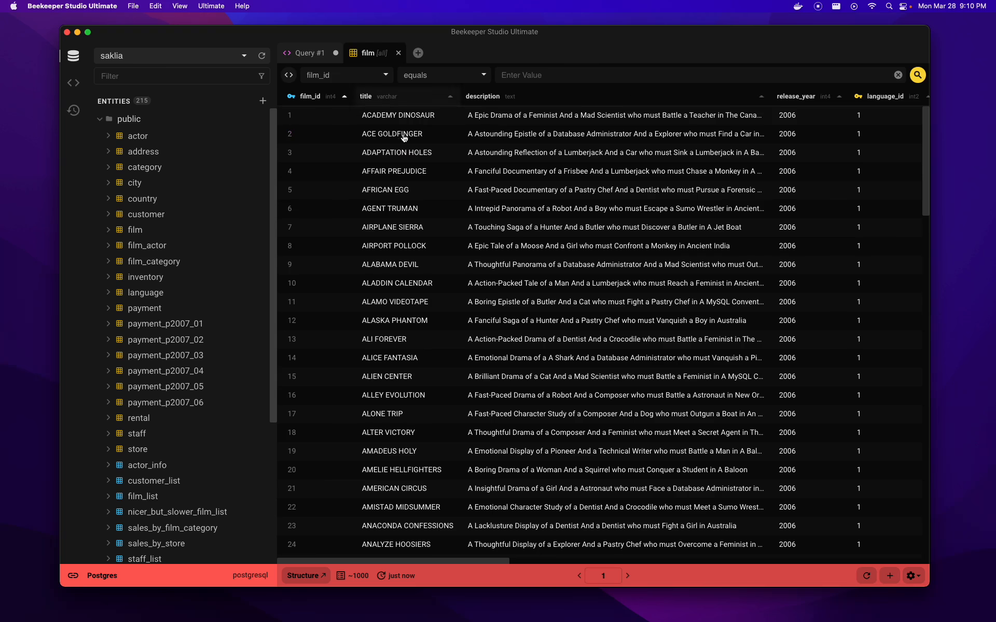
right_click(531, 248)
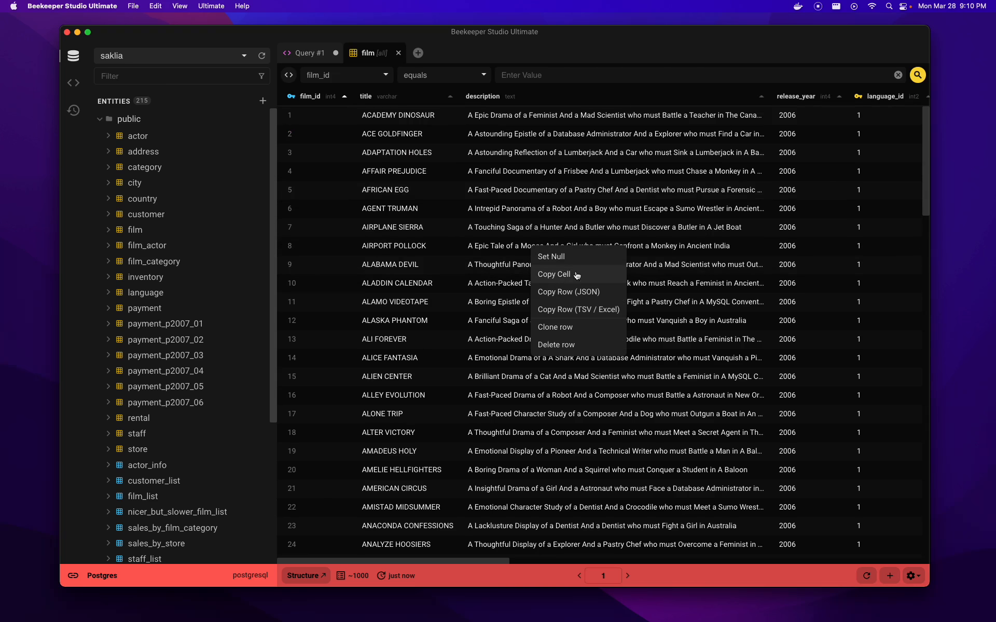
double_click(655, 310)
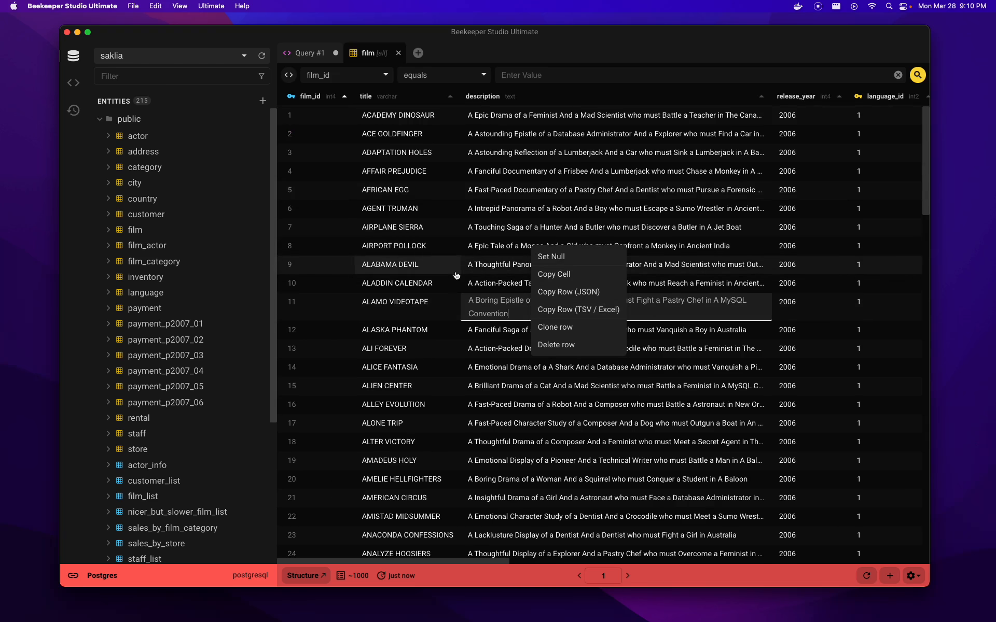
click(464, 254)
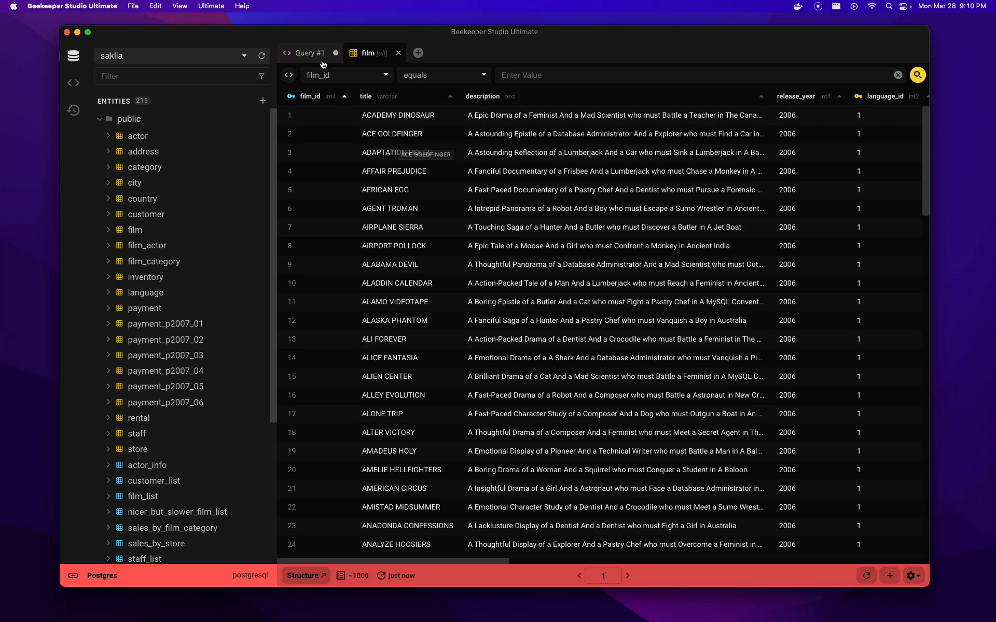
click(317, 55)
click(463, 157)
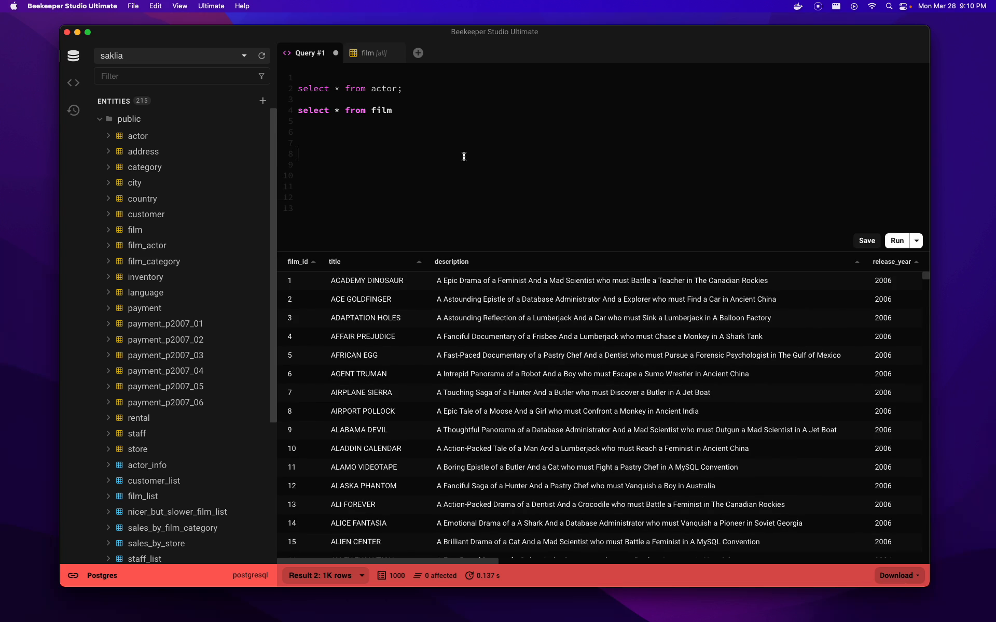
click(372, 54)
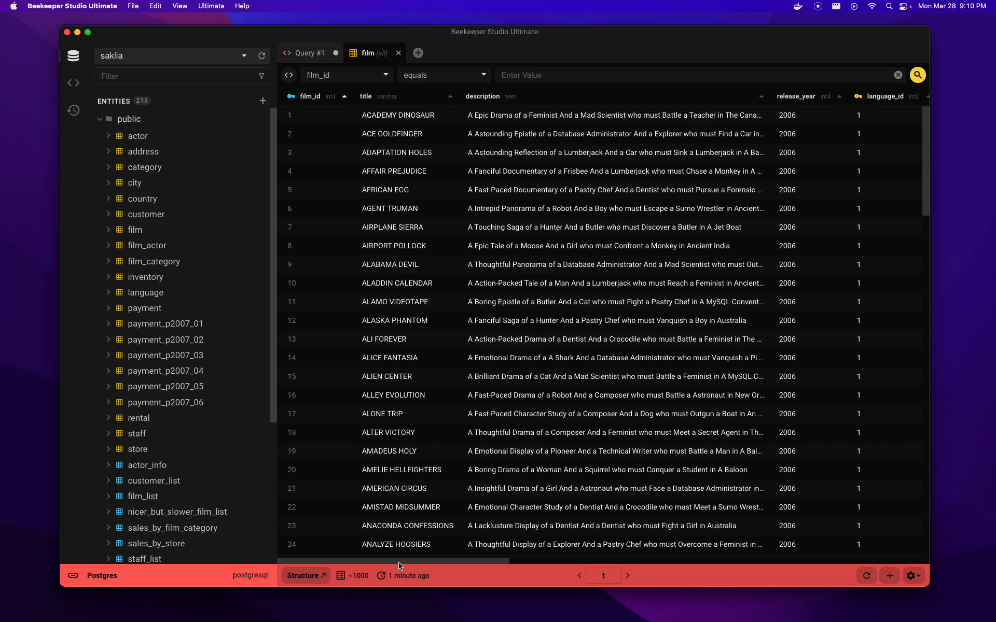
drag(424, 565, 374, 558)
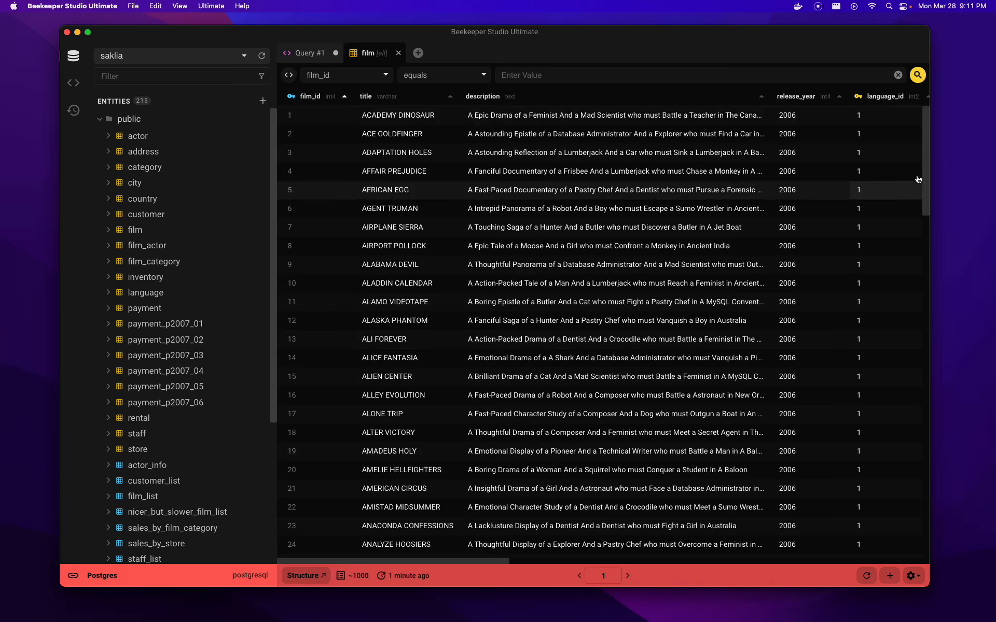
mouse_move(927, 173)
mouse_down()
mouse_move(922, 531)
mouse_move(924, 192)
mouse_up()
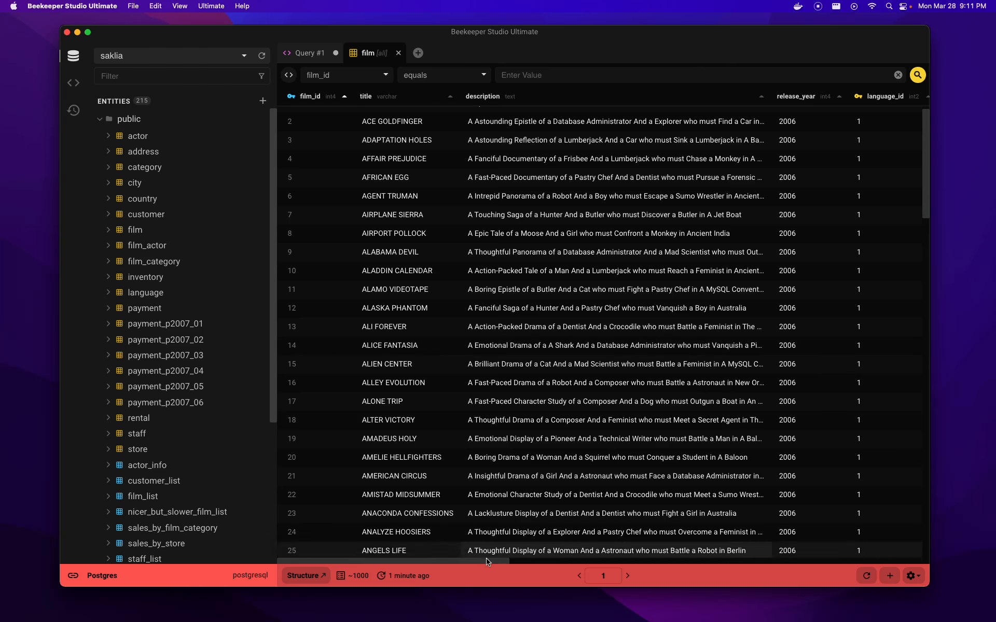
mouse_move(485, 560)
mouse_down()
mouse_move(869, 570)
mouse_move(476, 571)
mouse_up()
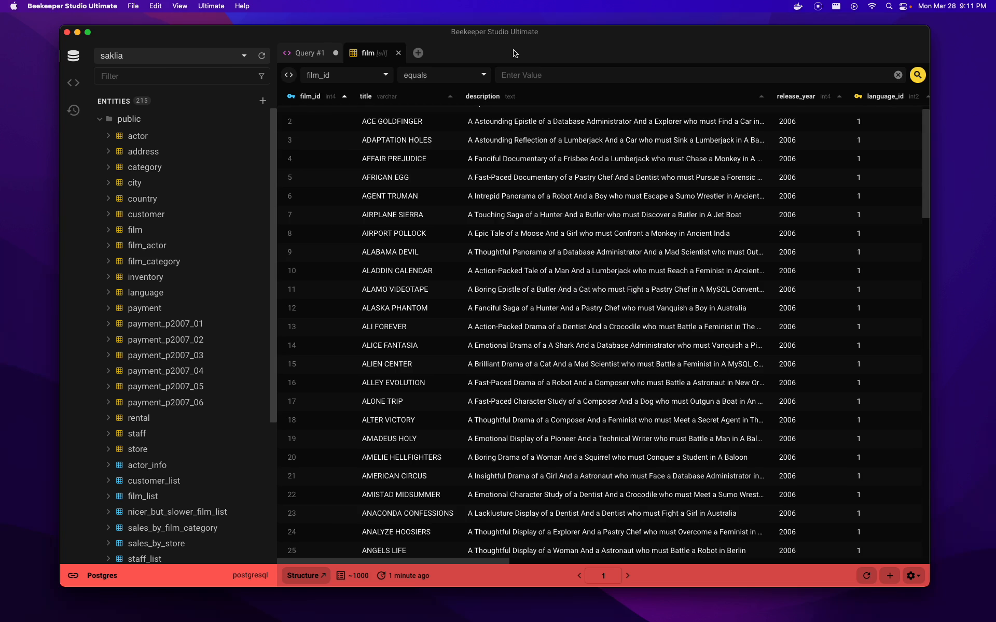
- Return to the Query #1 tab and re-run the actor and film queries
click(319, 52)
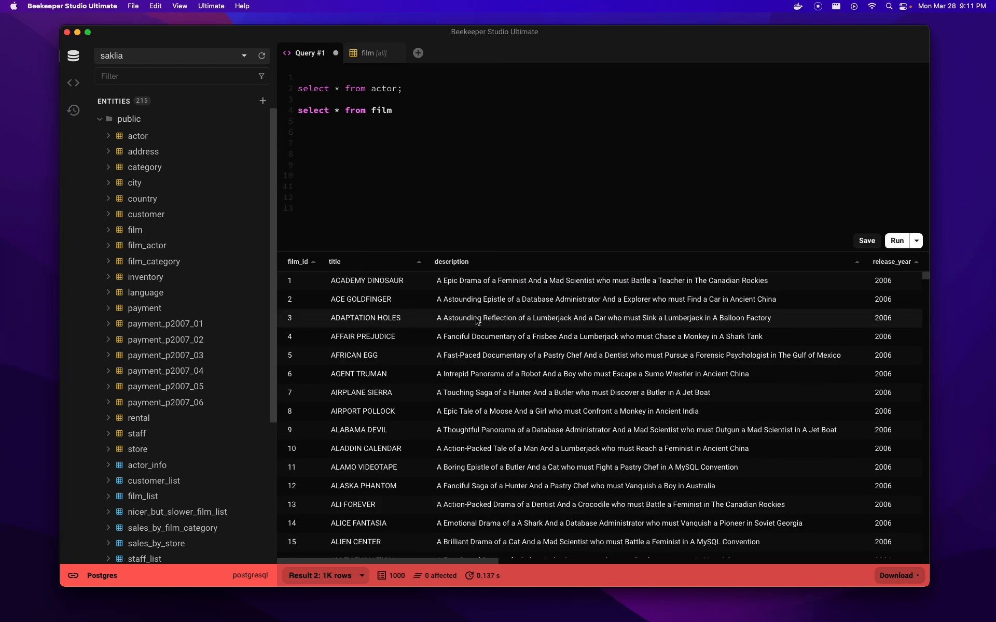
drag(444, 78, 449, 129)
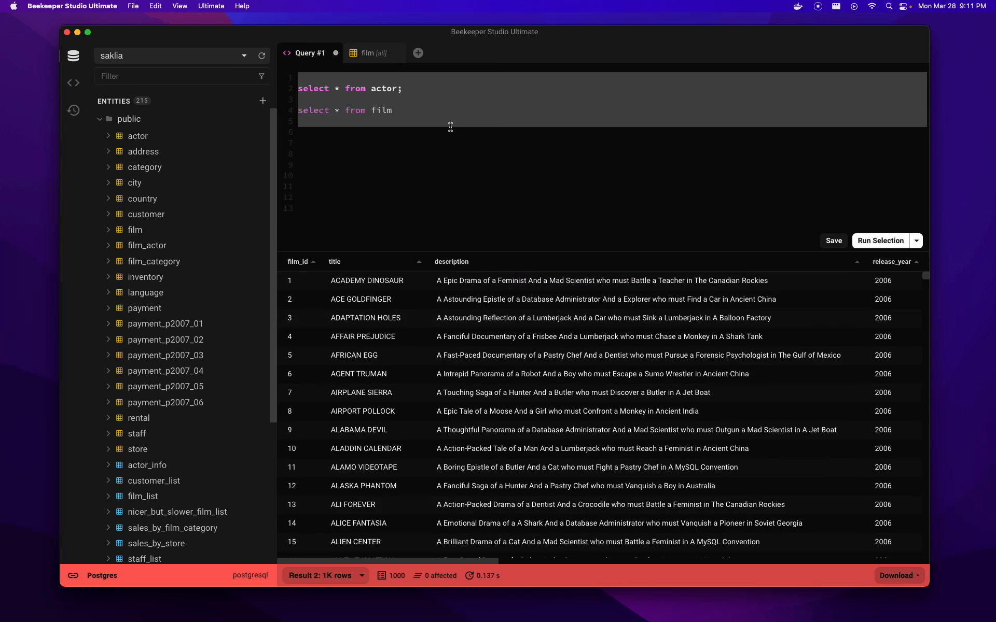
click(450, 128)
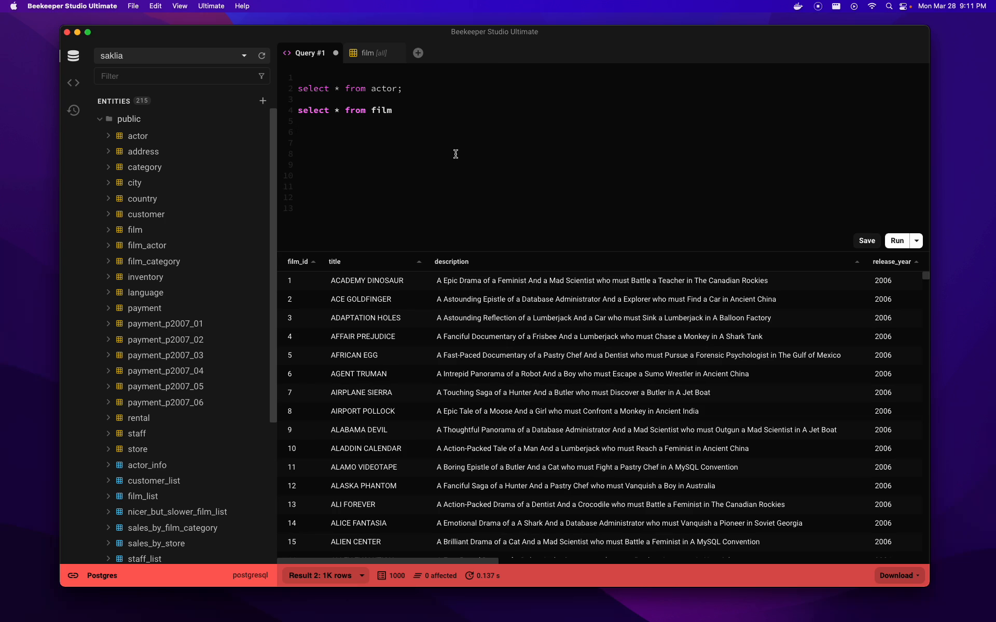
drag(418, 75, 409, 107)
click(419, 107)
key(super+Return)
click(411, 114)
- Select the actor query line, then the film query line, then the actor line again
double_click(388, 88)
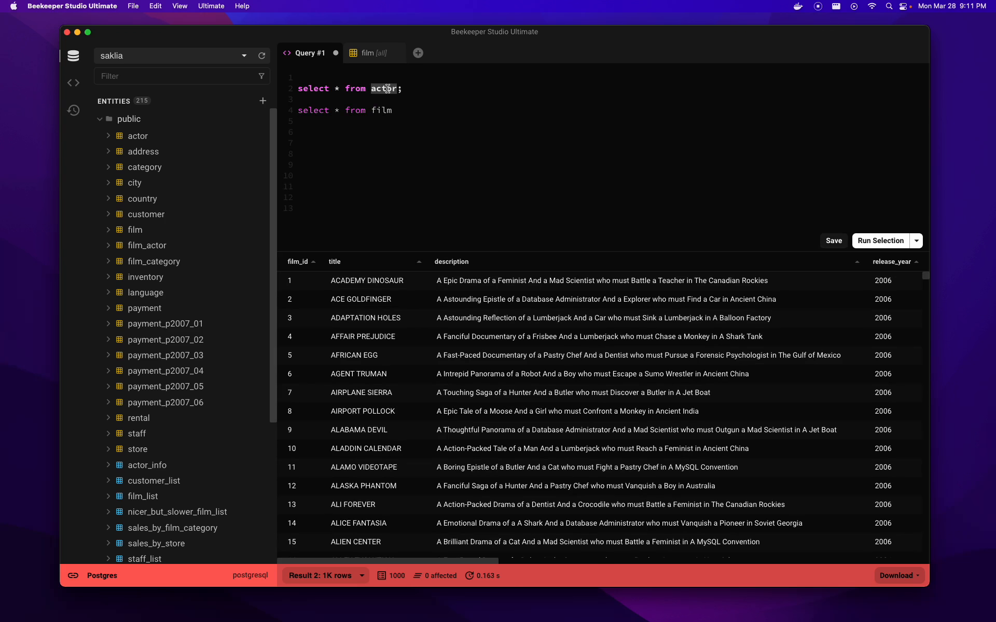
triple_click(388, 89)
double_click(388, 110)
triple_click(388, 109)
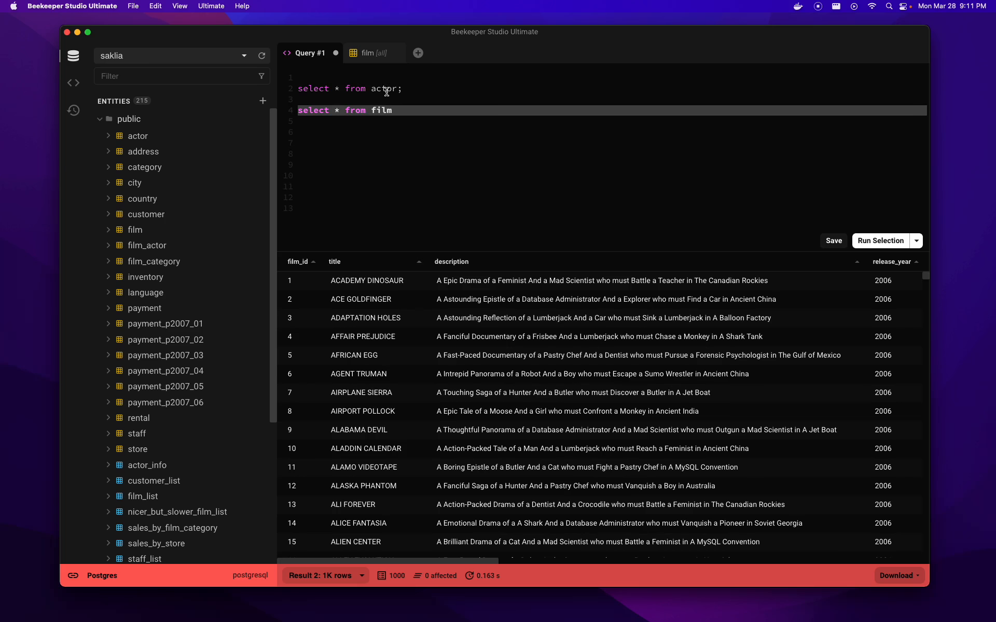
double_click(388, 89)
triple_click(388, 89)
click(401, 175)
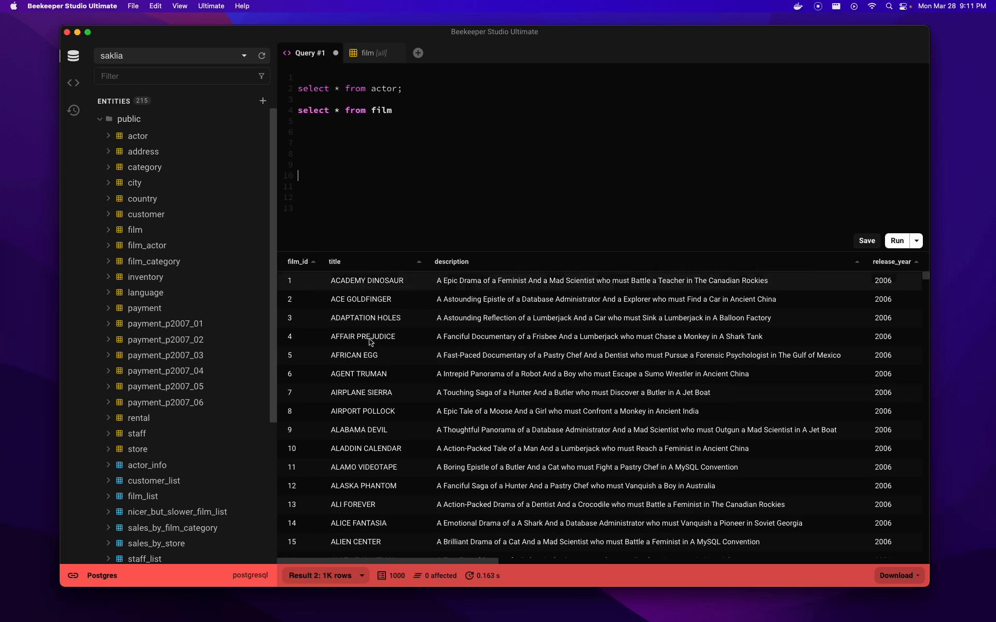
- Check the Result selector, keeping Result 2 with the 1K-row film result shown
click(347, 578)
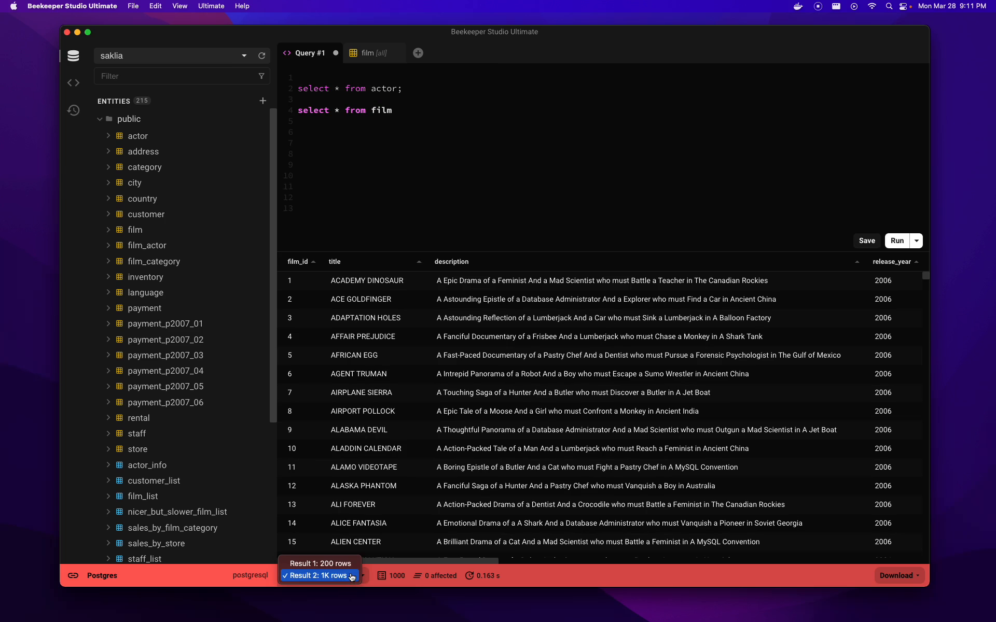
click(412, 201)
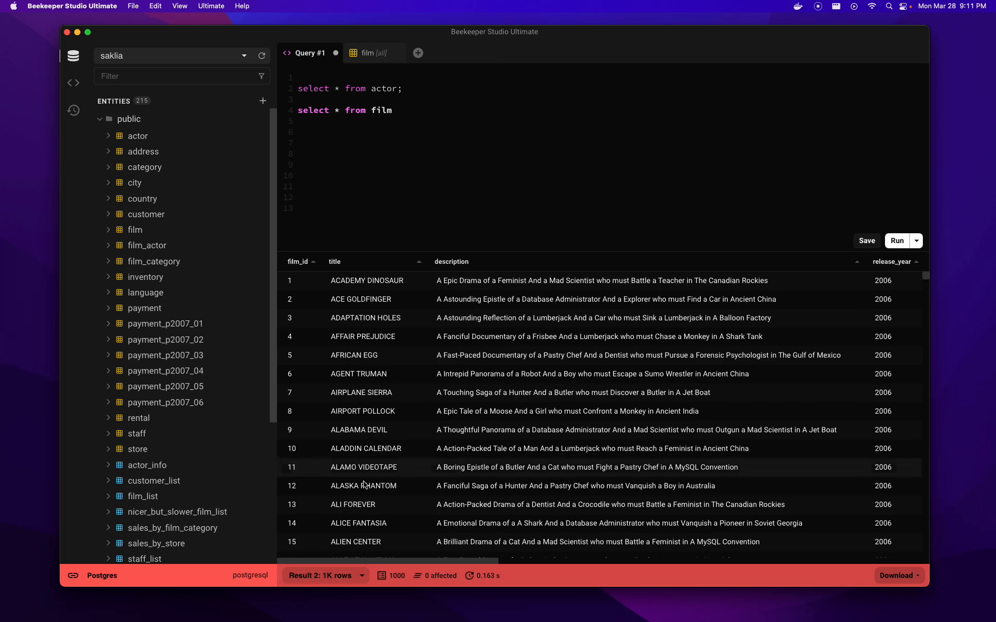
click(361, 579)
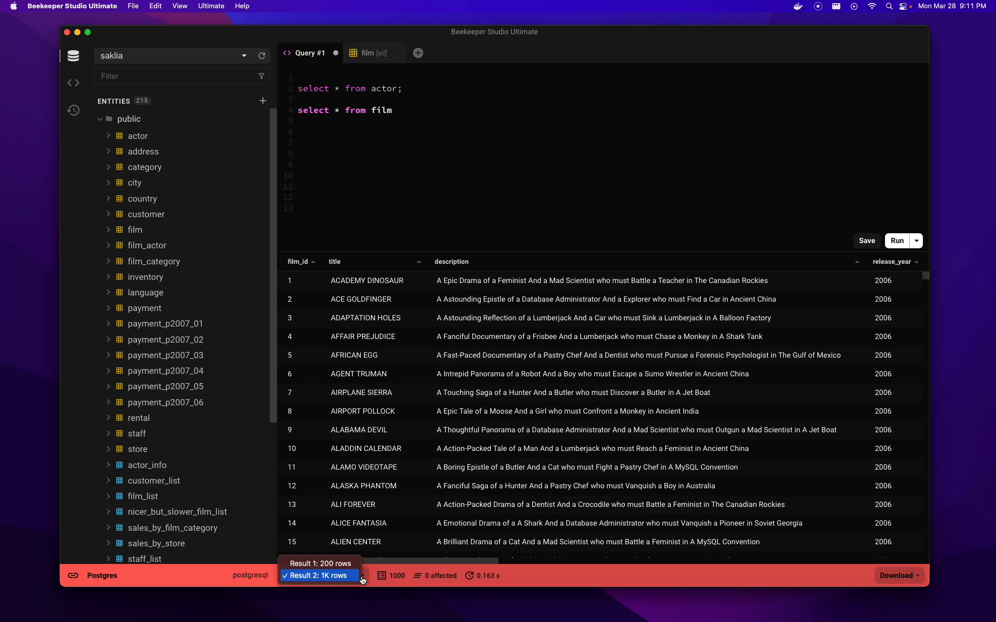
click(549, 583)
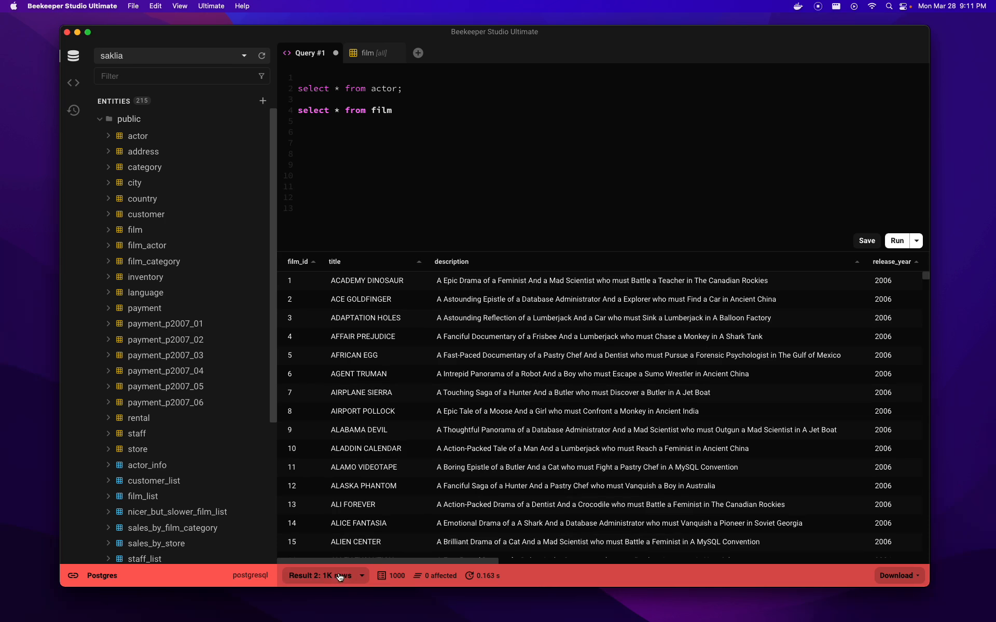
drag(406, 79, 407, 107)
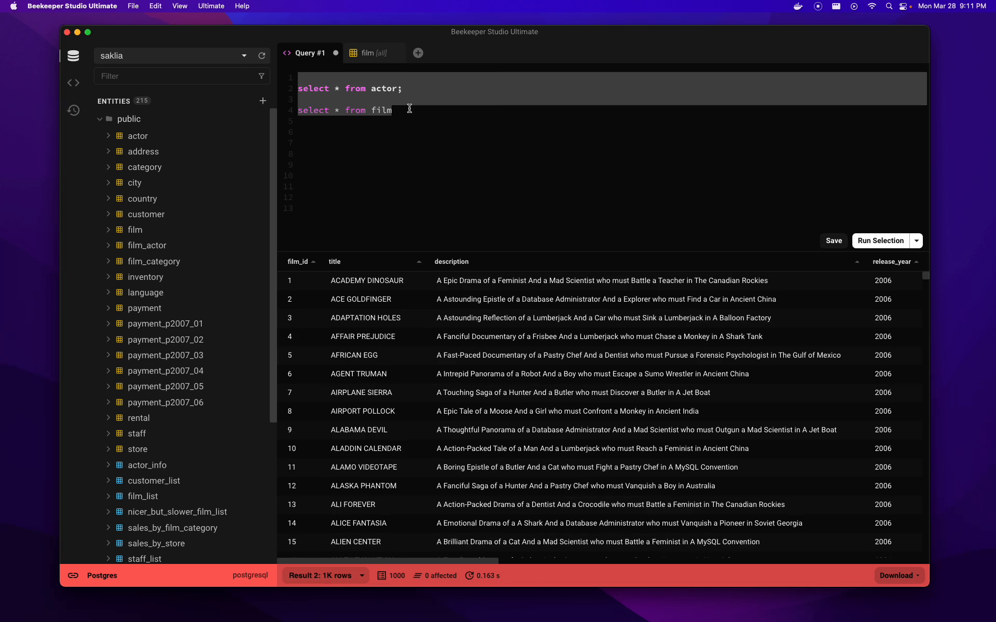
click(410, 109)
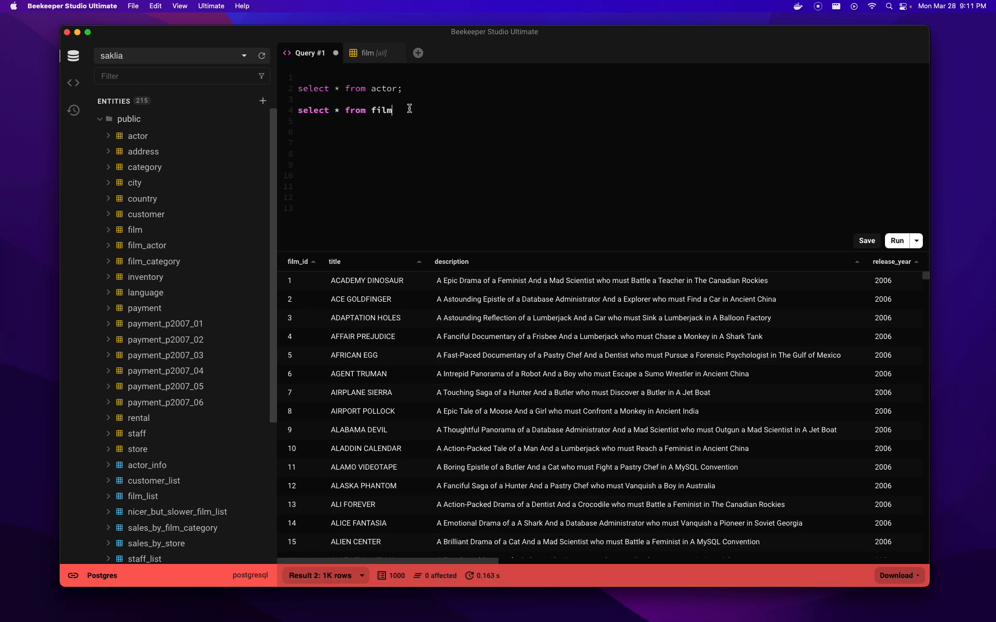
click(351, 577)
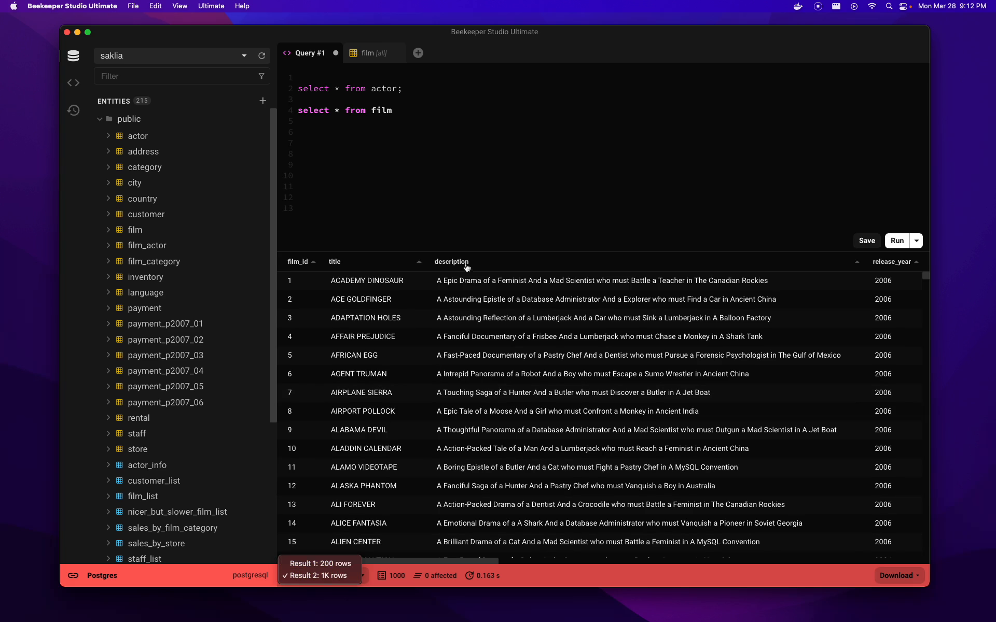
click(487, 154)
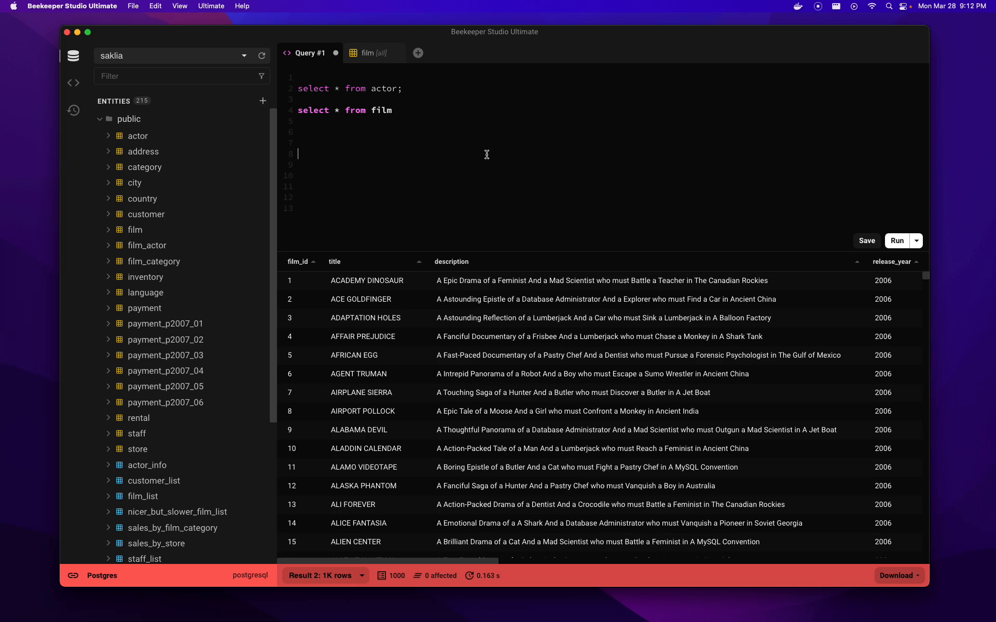
- End the film query with a semicolon, add 'select 1 from film limit 0', and run all three
click(415, 110)
text(;)
key(Return)
key(Return)
text(select)
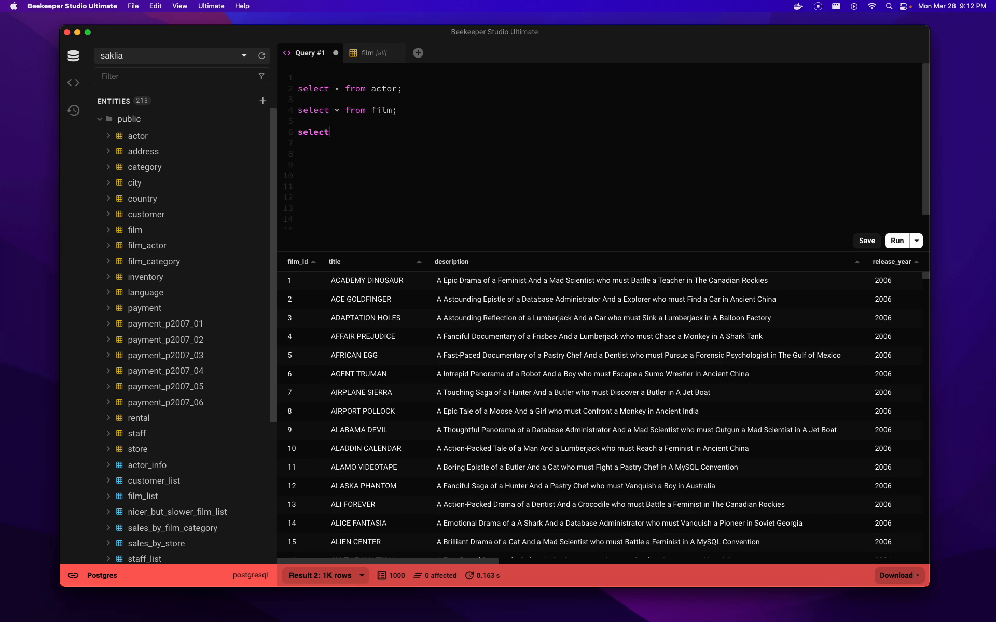
text( 1 from film limit 0)
key(super+Return)
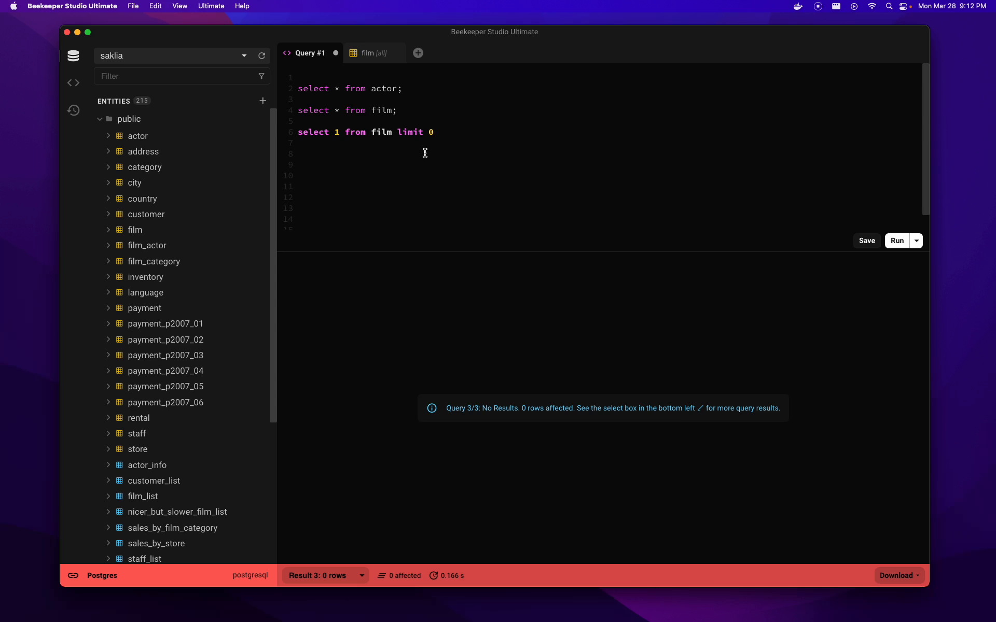
- Check the Result 3 entry in the result selector, then step through the film, third, and actor statements
click(412, 100)
click(326, 577)
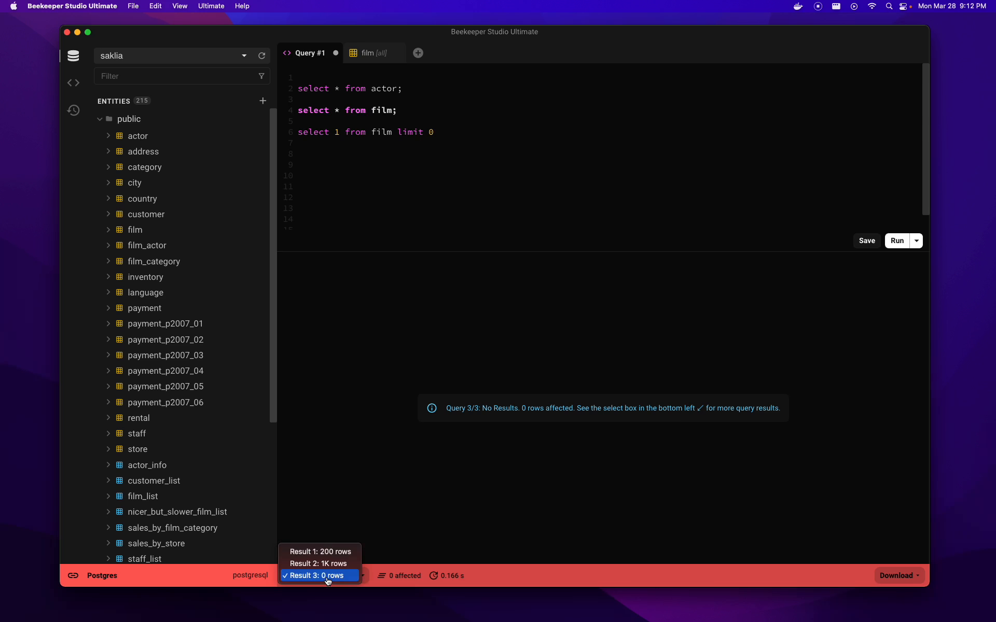
click(391, 495)
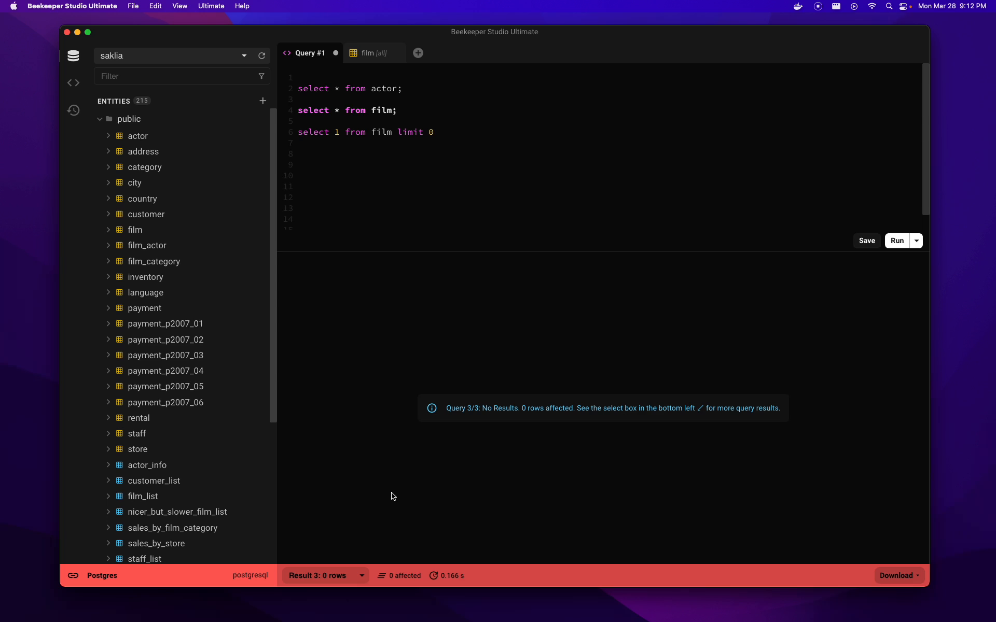
click(408, 204)
click(425, 116)
click(424, 101)
click(414, 82)
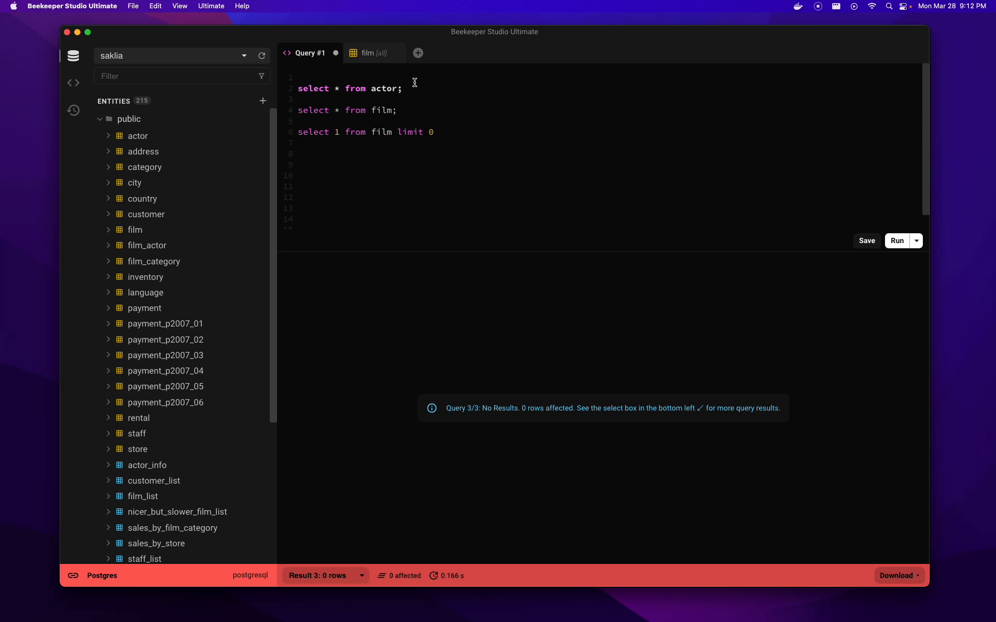